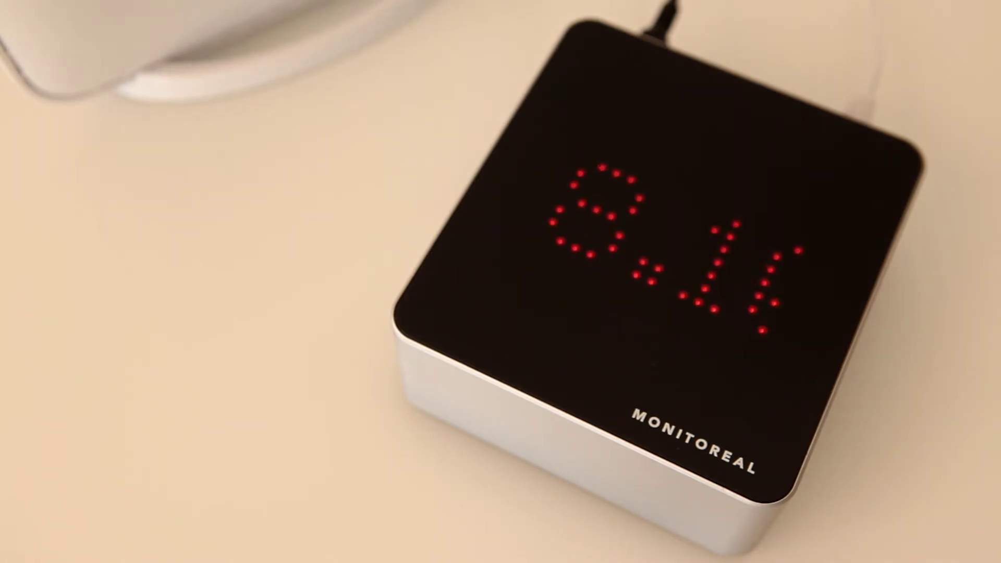
Open the device's web interface at 192.168.10.8.
{"action": "type", "text": "92"}
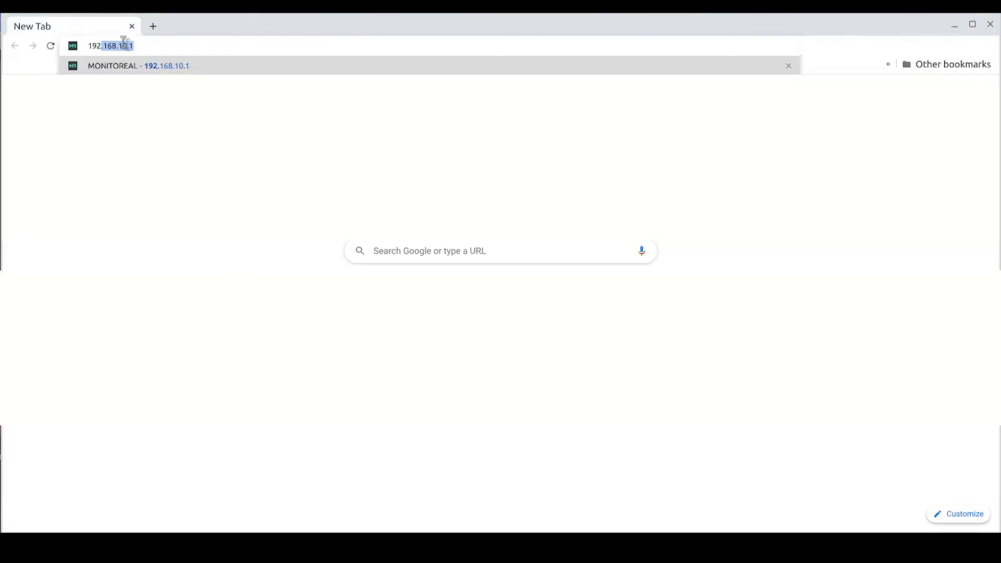
{"action": "type", "text": ".168.10.8"}
{"action": "key", "text": "Return"}
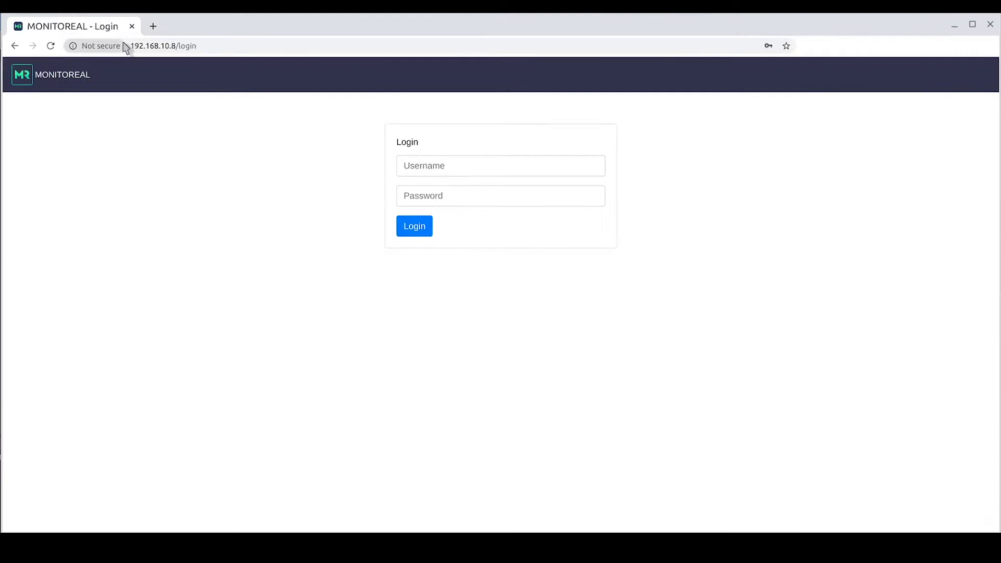
Log in with the username smartview and the account password.
{"action": "left_click", "coordinate": [416, 166]}
{"action": "type", "text": "smartview"}
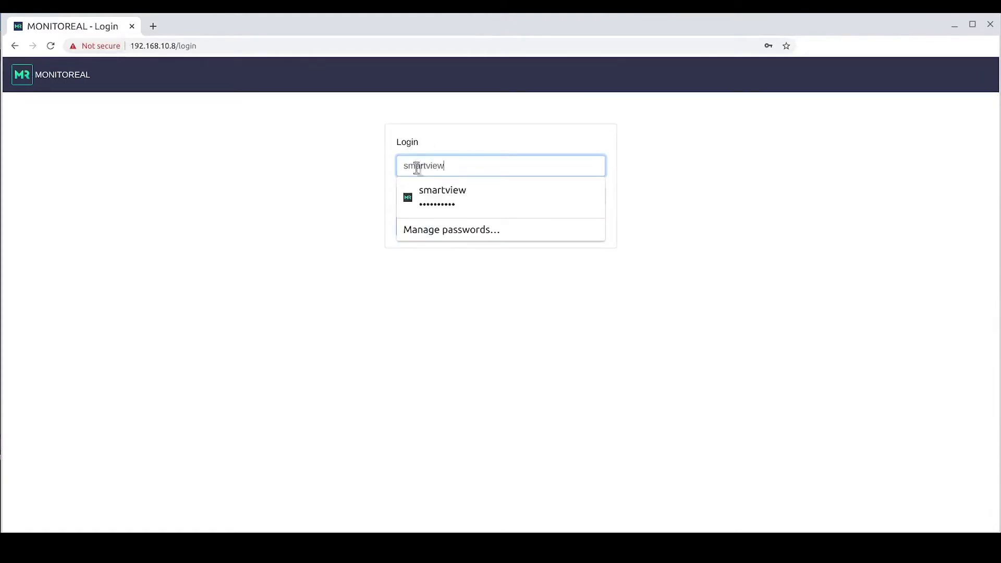
{"action": "key", "text": "Tab"}
{"action": "type", "text": "••"}
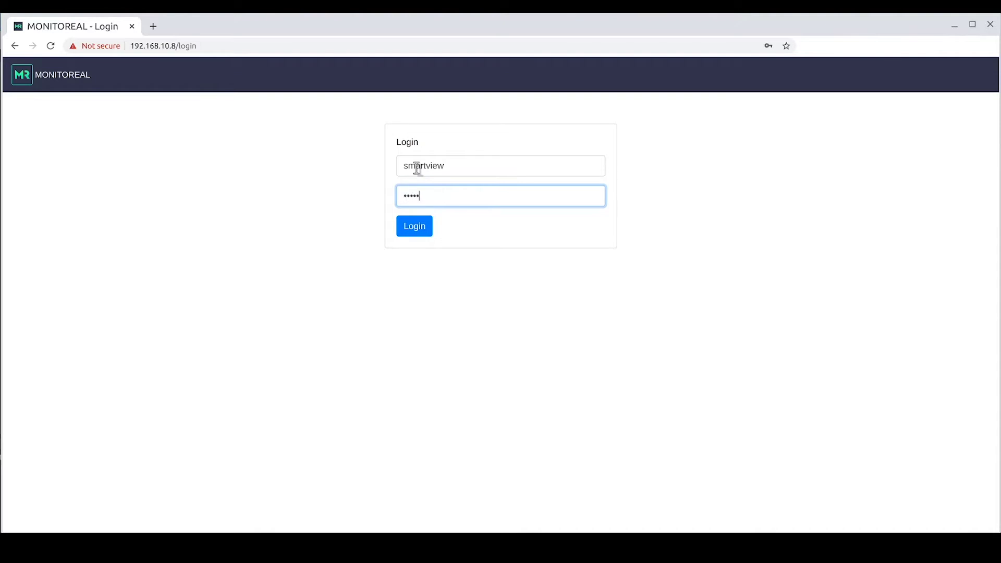
{"action": "left_click", "coordinate": [422, 226]}
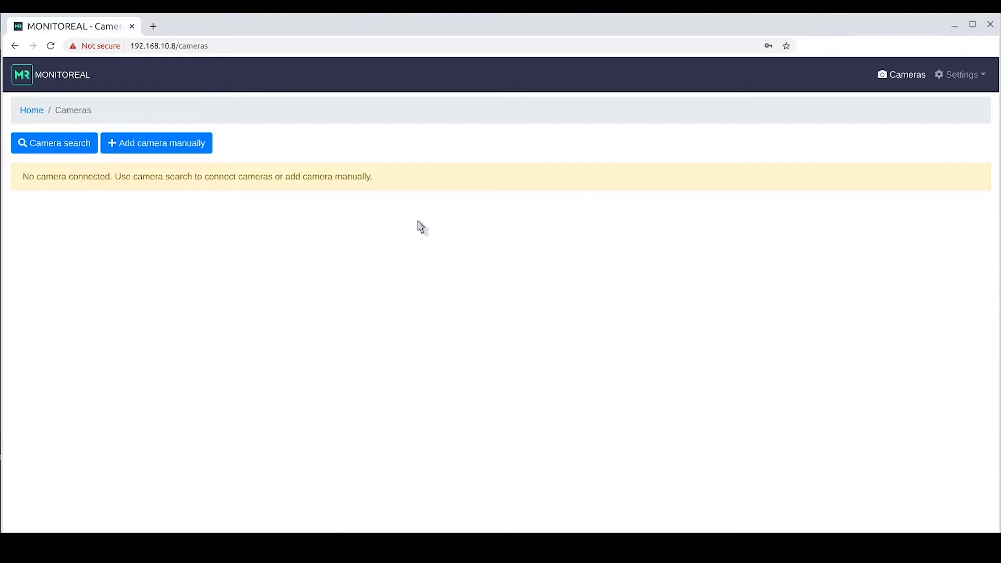
Run a camera search using the camera username smartview and the camera password, leaving the IP address empty.
{"action": "left_click", "coordinate": [64, 151]}
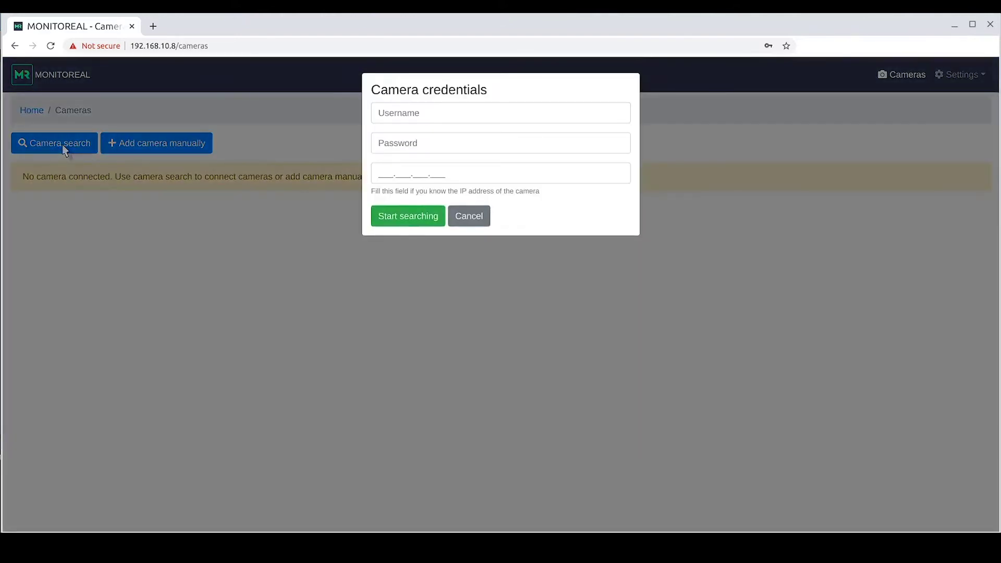
{"action": "left_click", "coordinate": [399, 111]}
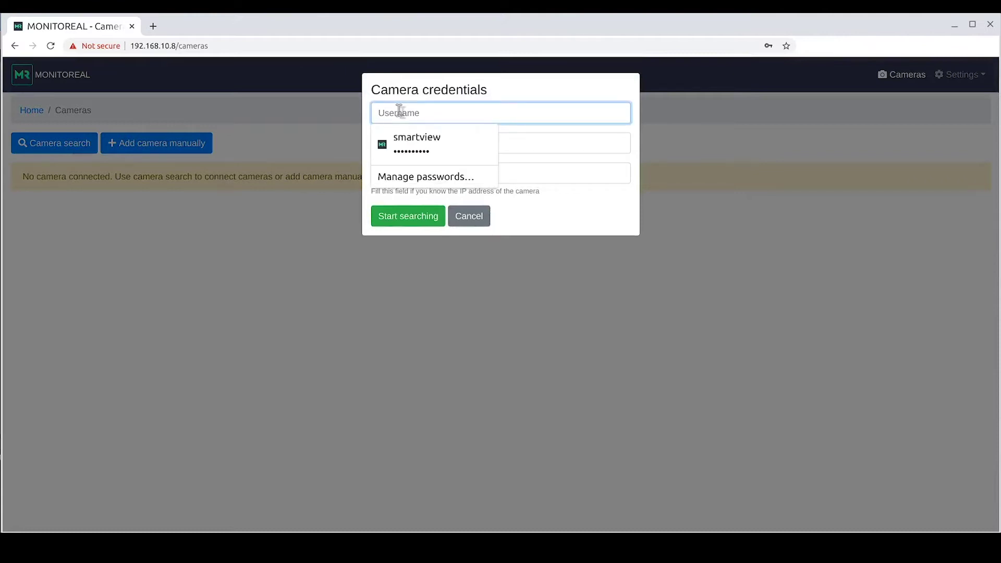
{"action": "type", "text": "smartview"}
{"action": "key", "text": "Tab"}
{"action": "type", "text": "•"}
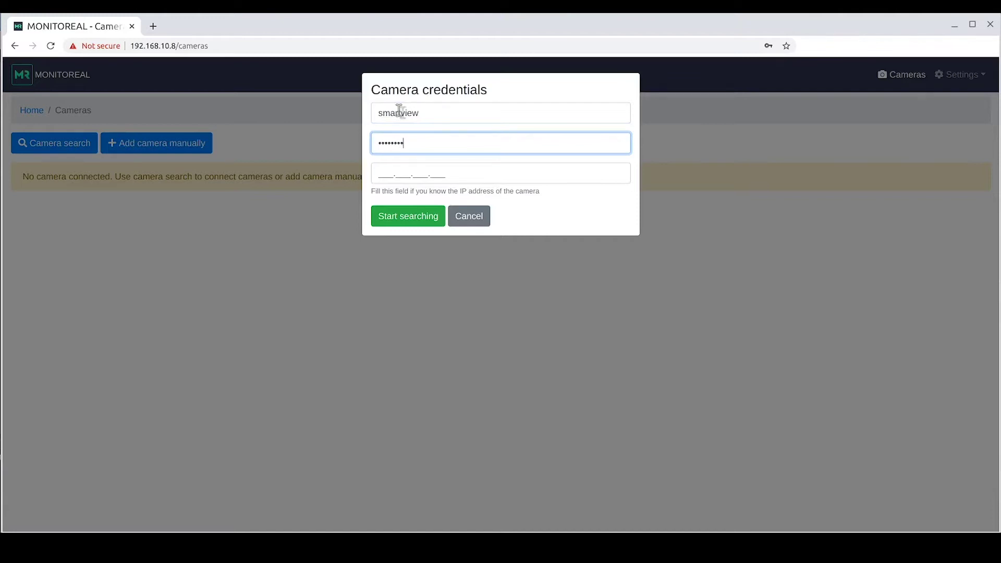
{"action": "left_click", "coordinate": [416, 225]}
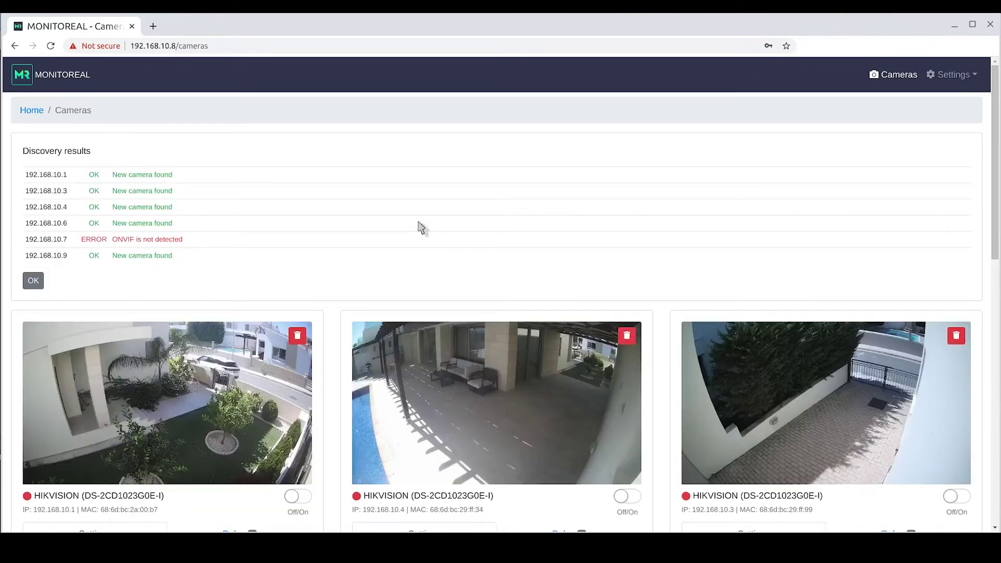
Look through the discovered cameras and dismiss the discovery results.
{"action": "scroll", "coordinate": [422, 228], "scroll_direction": "down", "scroll_amount": 10}
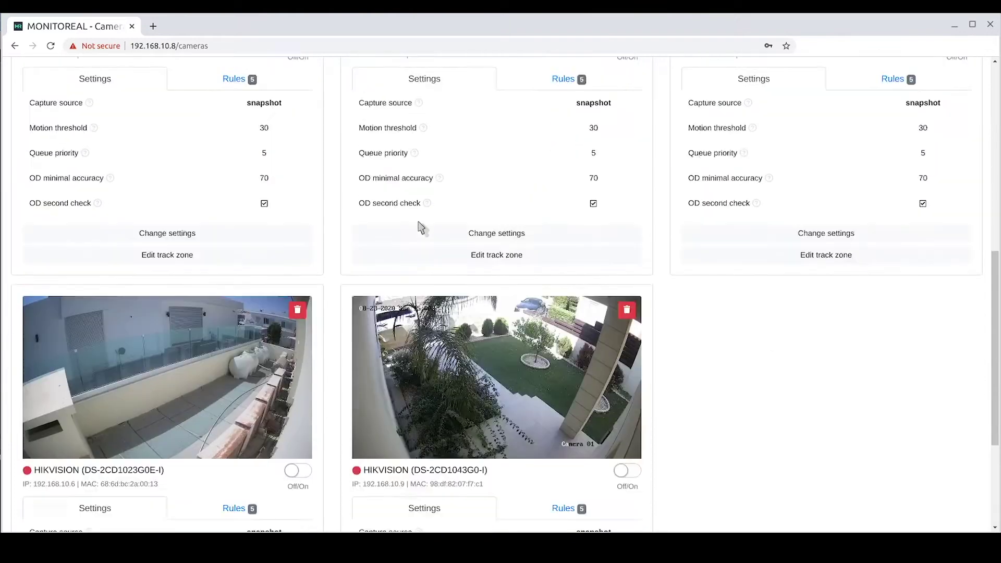
{"action": "scroll", "coordinate": [421, 228], "scroll_direction": "up", "scroll_amount": 10}
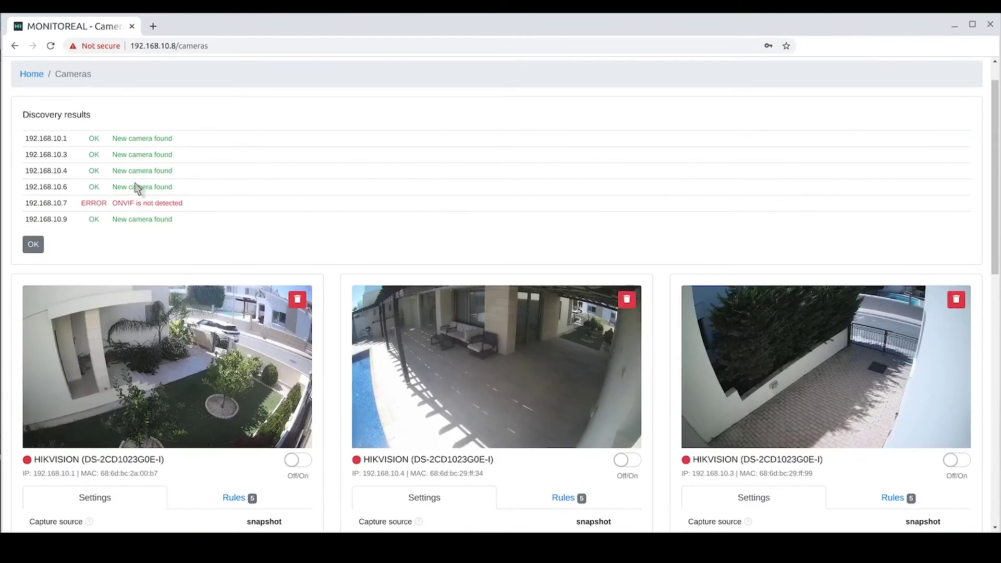
{"action": "left_click", "coordinate": [33, 245]}
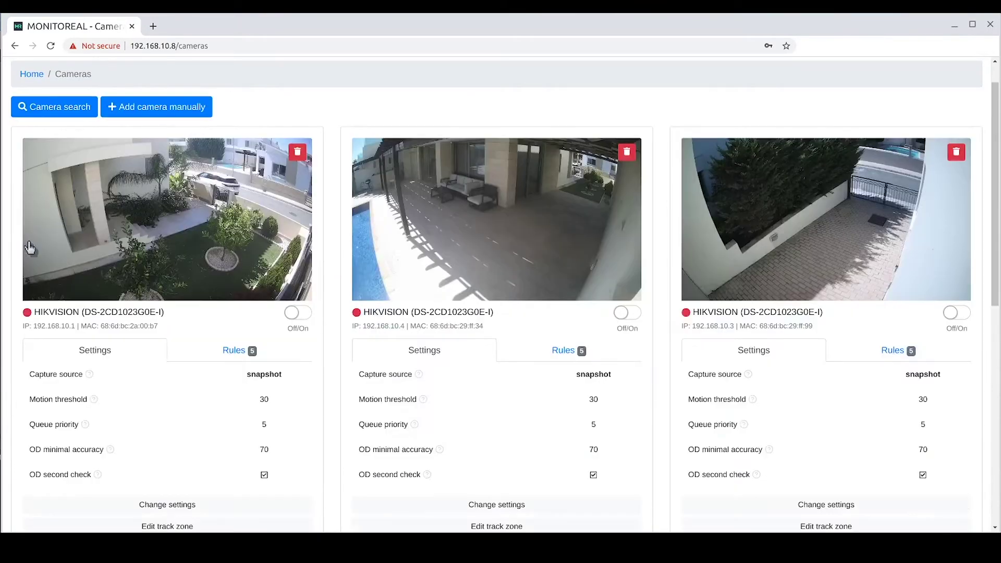
Switch on all five cameras: 192.168.10.1, 192.168.10.4, 192.168.10.3, 192.168.10.6 and 192.168.10.9.
{"action": "left_click", "coordinate": [305, 316]}
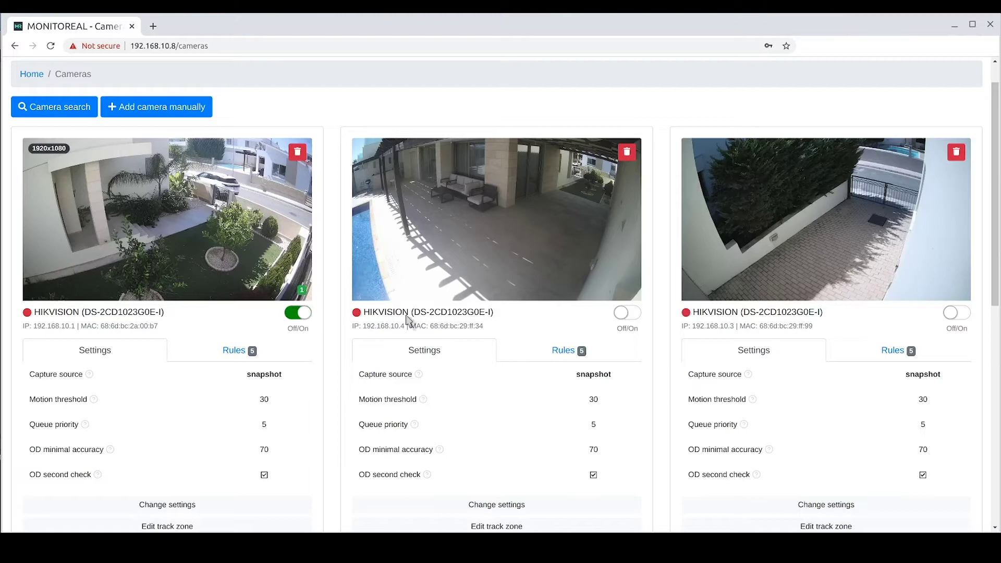
{"action": "left_click", "coordinate": [631, 314]}
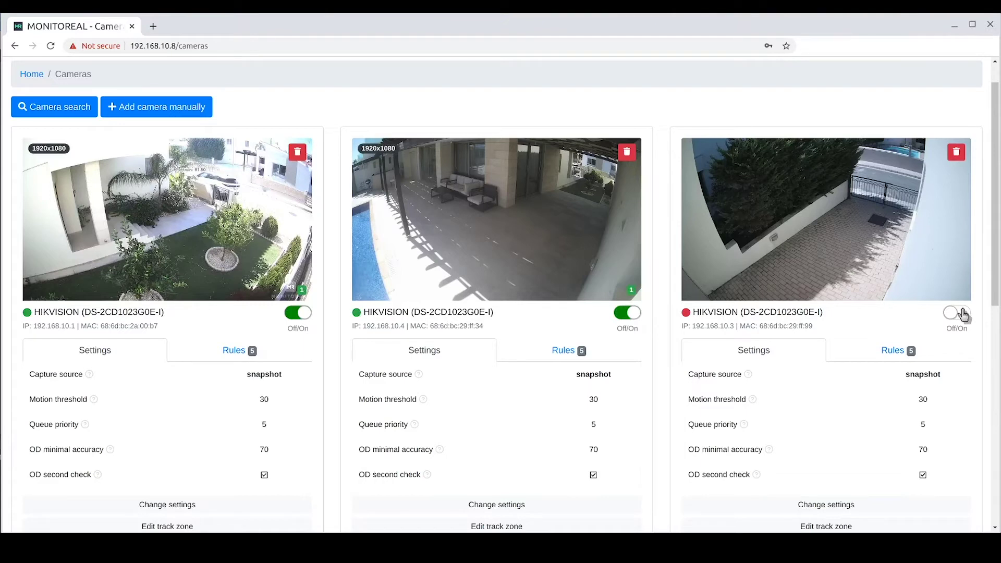
{"action": "left_click", "coordinate": [964, 314]}
{"action": "scroll", "coordinate": [660, 350], "scroll_direction": "down", "scroll_amount": 1}
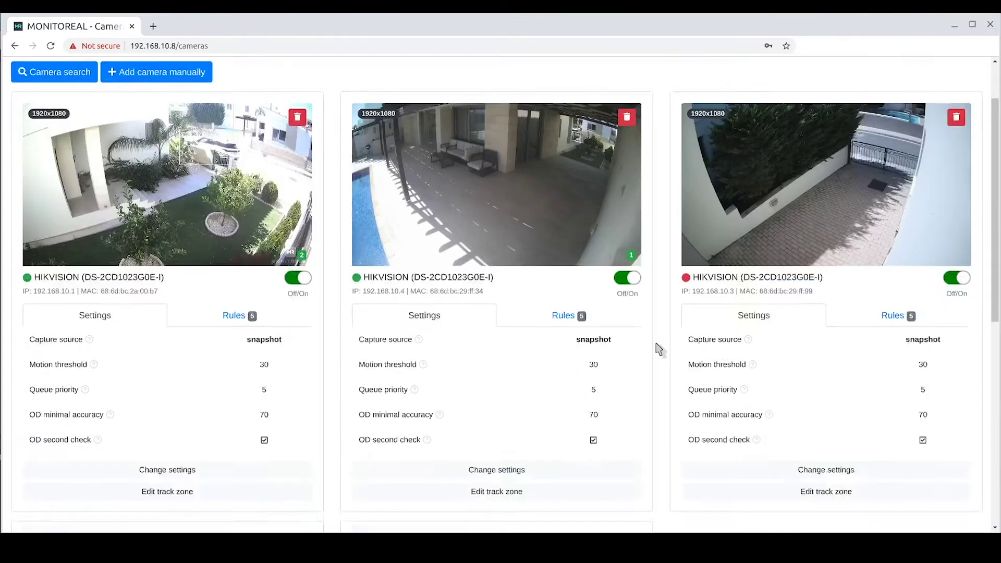
{"action": "scroll", "coordinate": [658, 349], "scroll_direction": "down", "scroll_amount": 7}
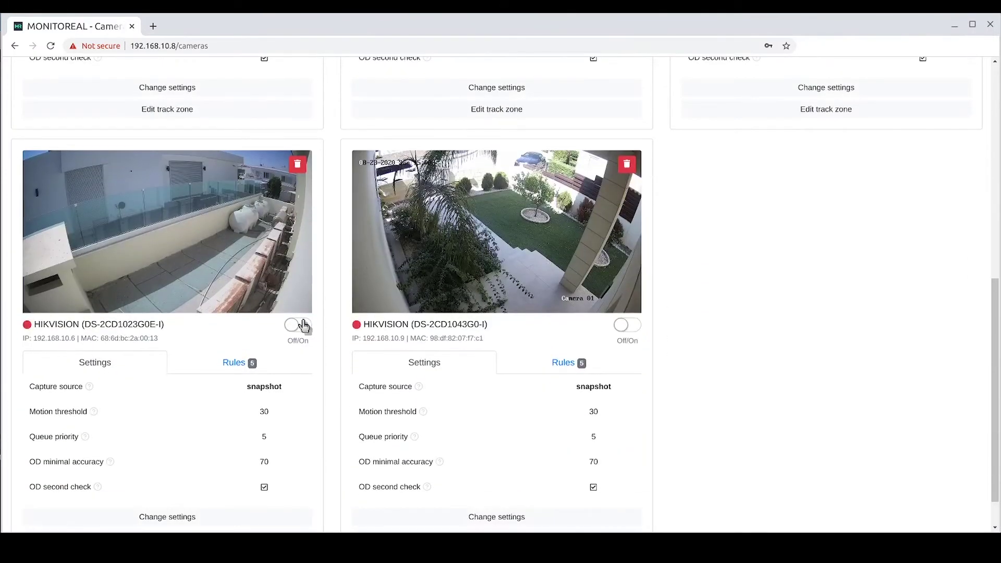
{"action": "left_click", "coordinate": [304, 327]}
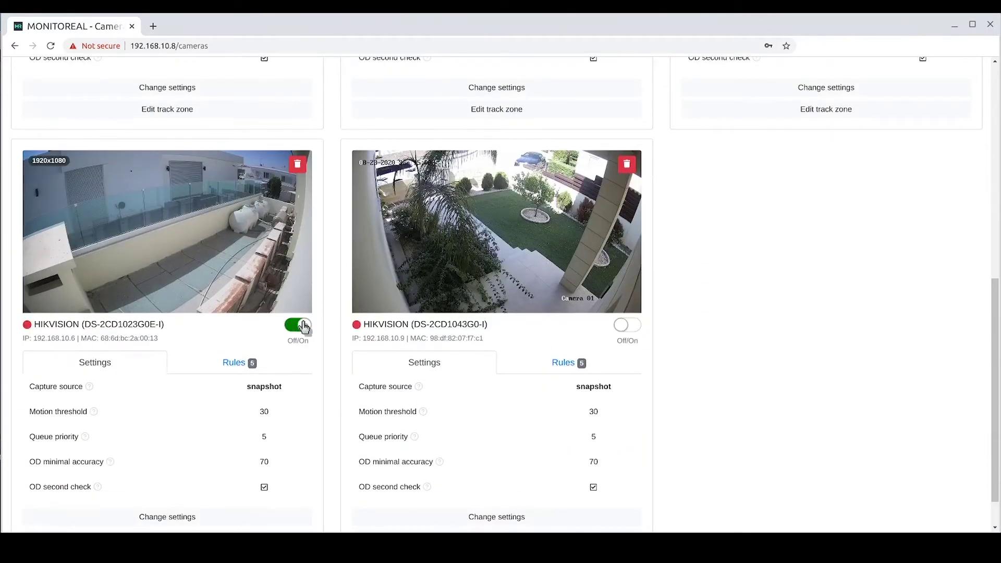
{"action": "left_click", "coordinate": [636, 330]}
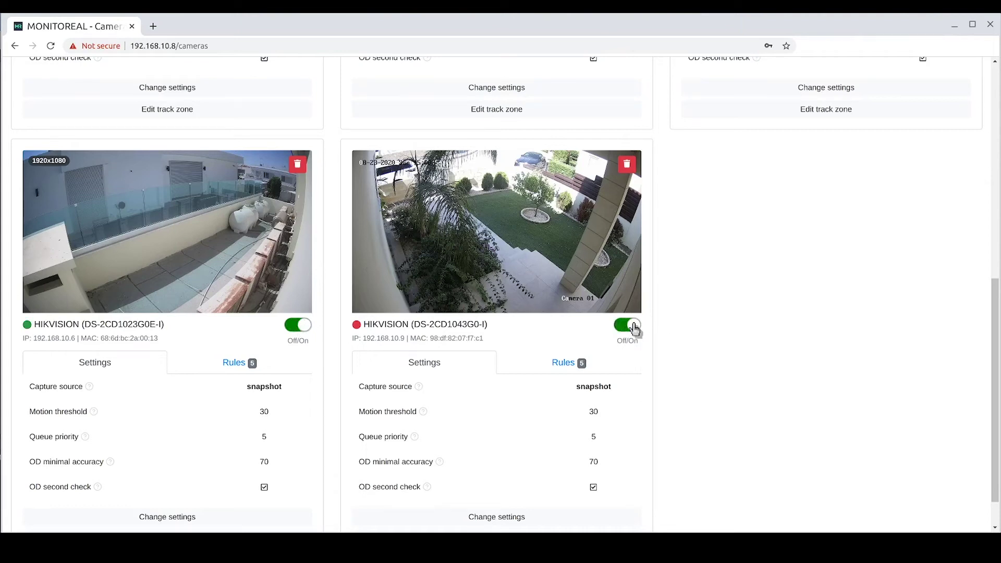
Rename the camera at 192.168.10.3 to Garage and save its settings.
{"action": "scroll", "coordinate": [752, 276], "scroll_direction": "up", "scroll_amount": 7}
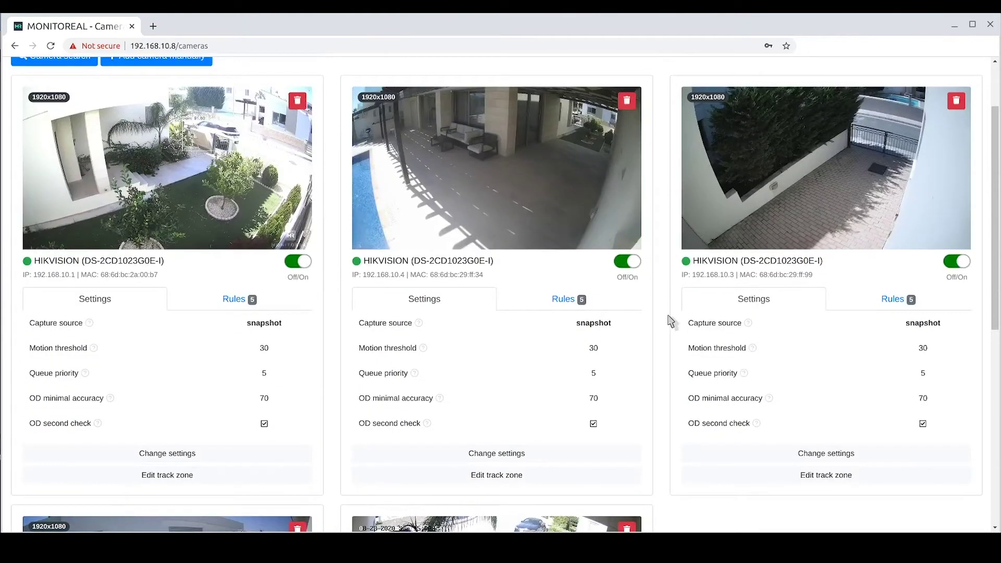
{"action": "scroll", "coordinate": [671, 321], "scroll_direction": "up", "scroll_amount": 1}
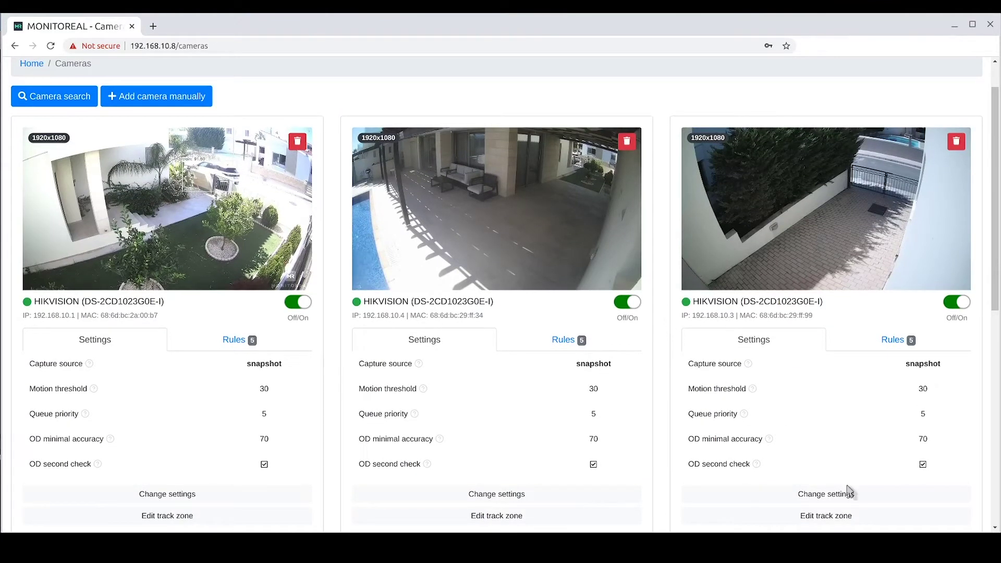
{"action": "left_click", "coordinate": [835, 504]}
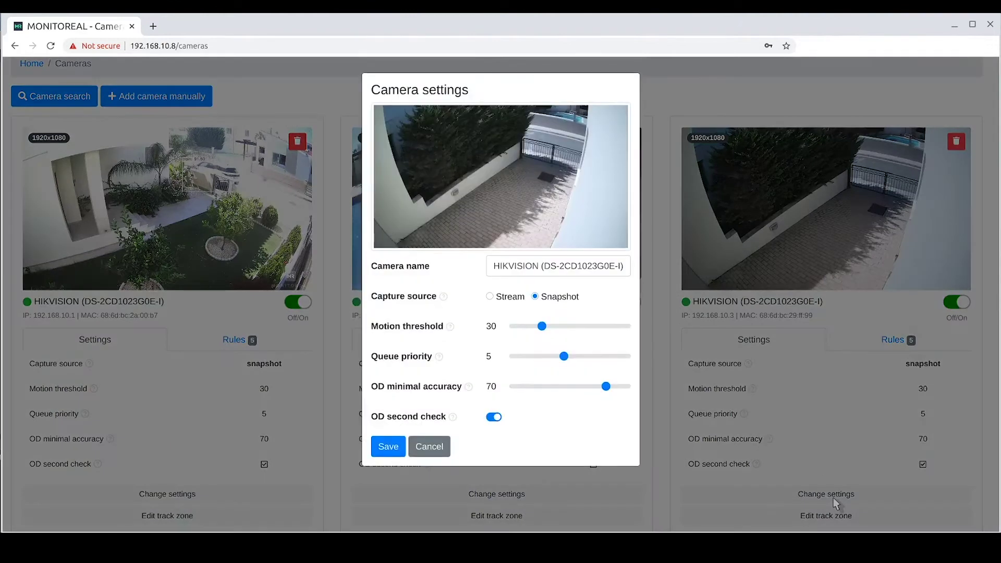
{"action": "left_click", "coordinate": [501, 270]}
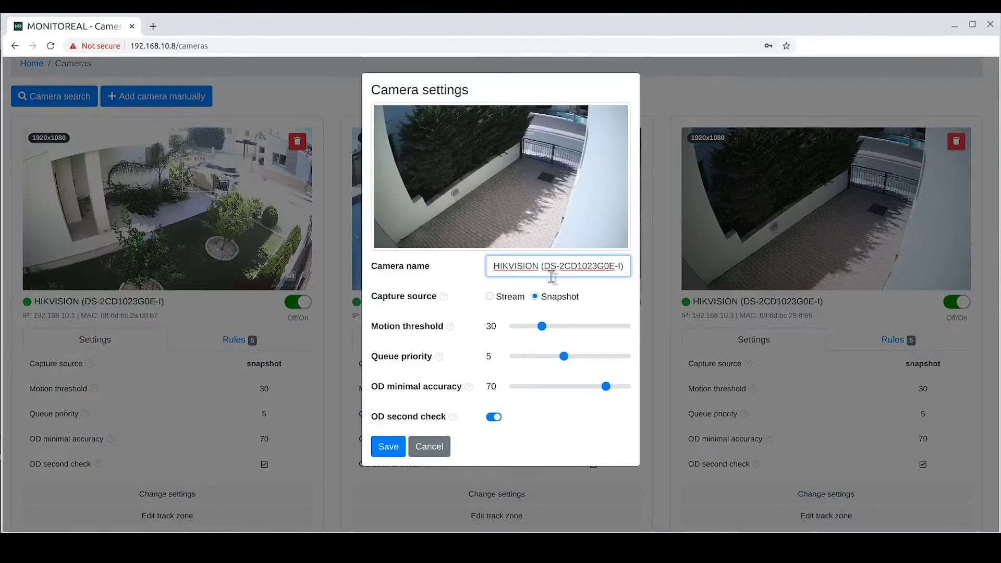
{"action": "key", "text": "ctrl+a"}
{"action": "key", "text": "BackSpace"}
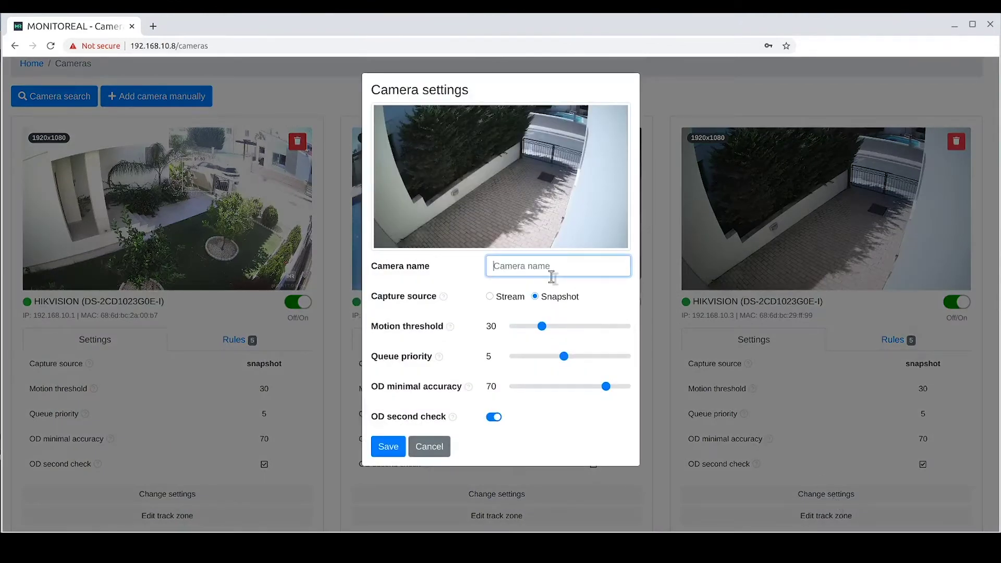
{"action": "type", "text": "Garage"}
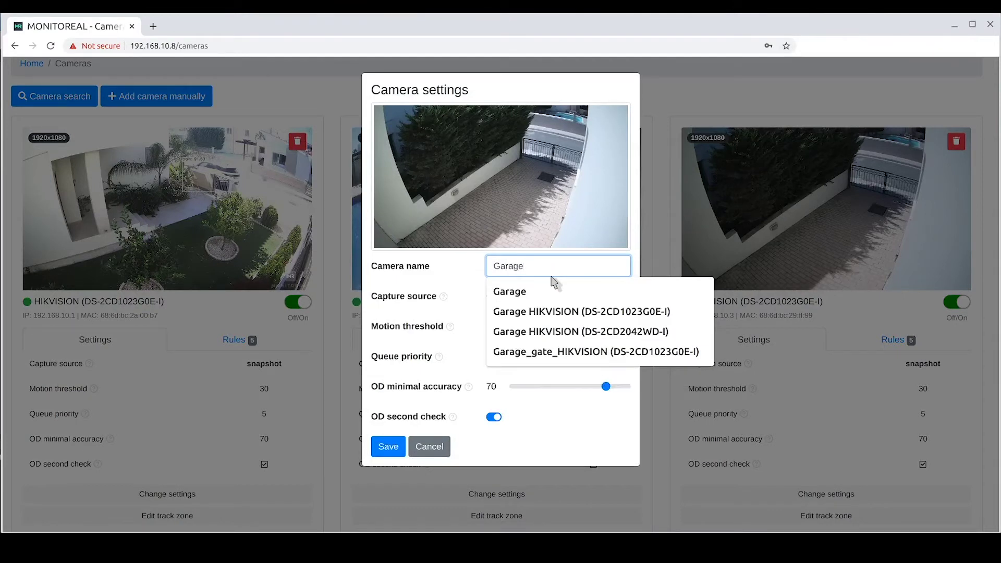
{"action": "left_click", "coordinate": [562, 431]}
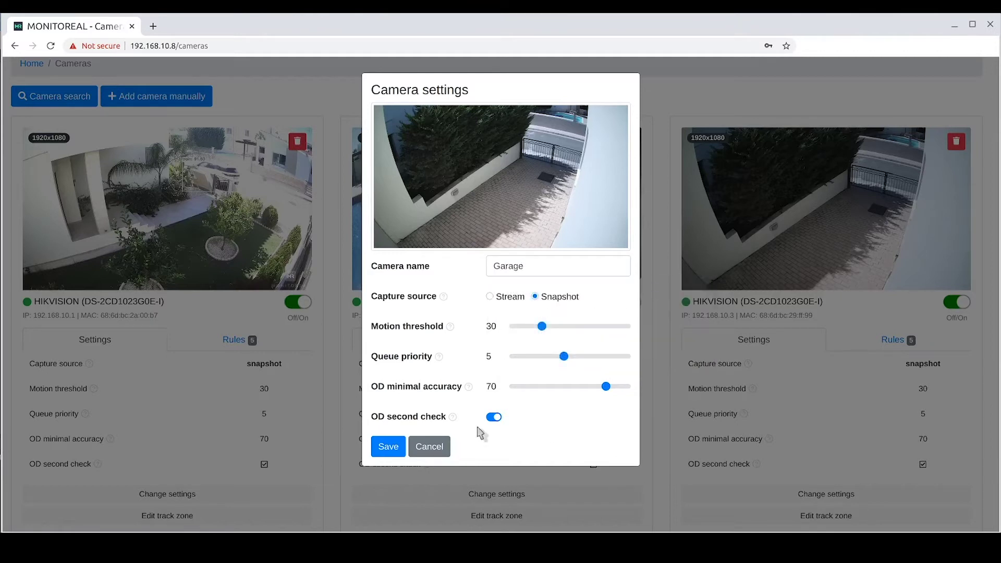
{"action": "left_click", "coordinate": [388, 447]}
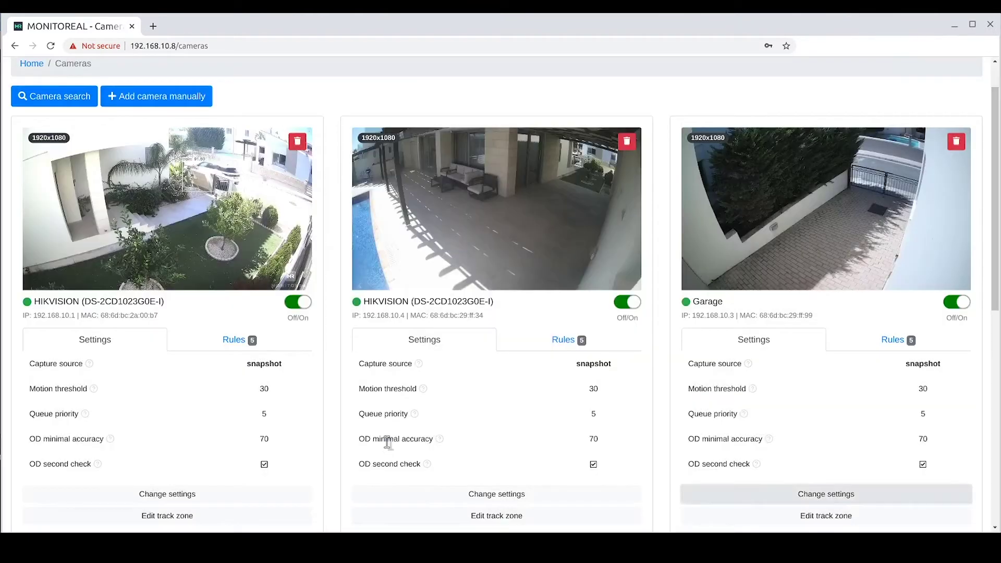
Open the track zone editor for the Garage camera and add a new zone.
{"action": "scroll", "coordinate": [838, 395], "scroll_direction": "down", "scroll_amount": 1}
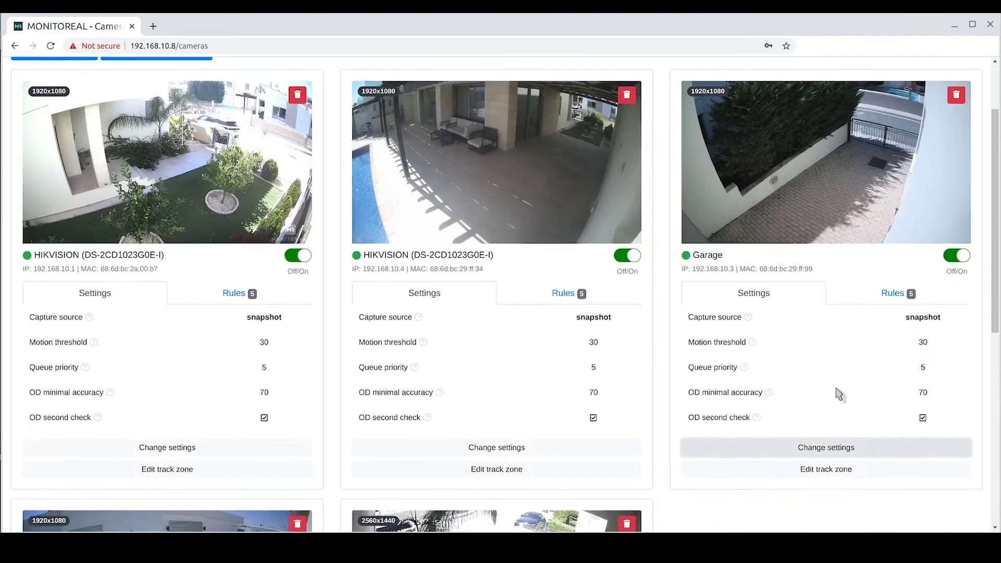
{"action": "left_click", "coordinate": [831, 472]}
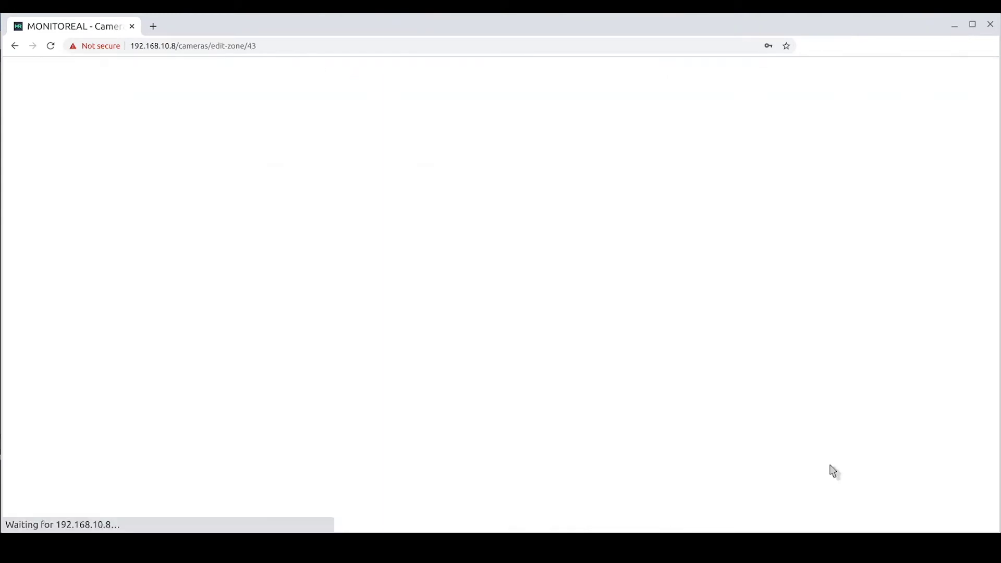
{"action": "scroll", "coordinate": [595, 387], "scroll_direction": "down", "scroll_amount": 2}
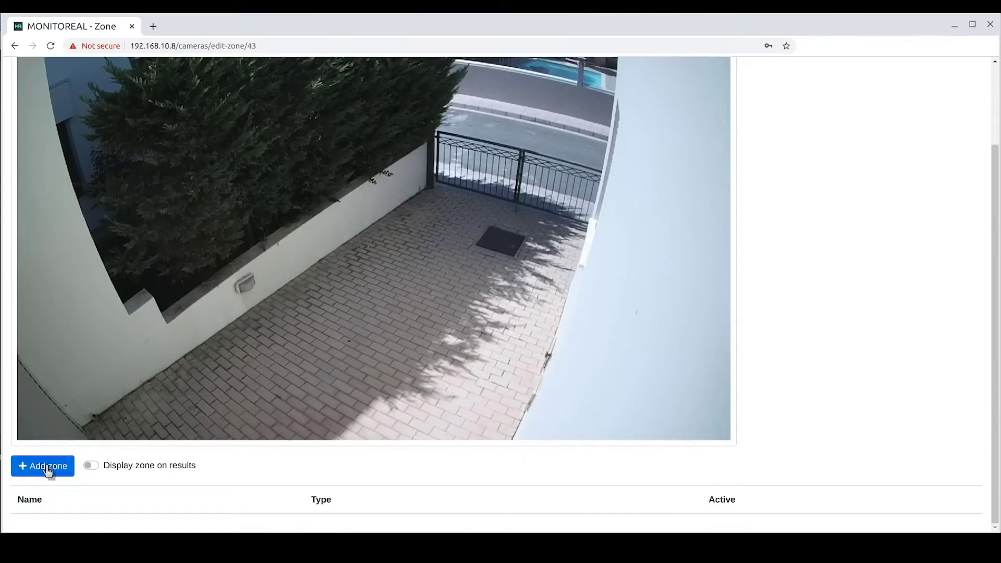
{"action": "left_click", "coordinate": [50, 473]}
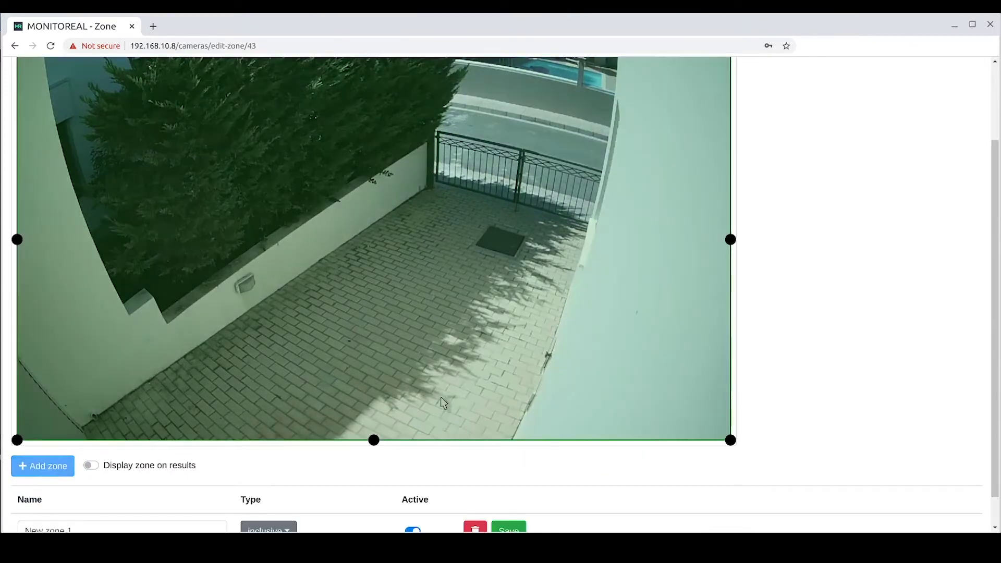
{"action": "scroll", "coordinate": [796, 324], "scroll_direction": "down", "scroll_amount": 1}
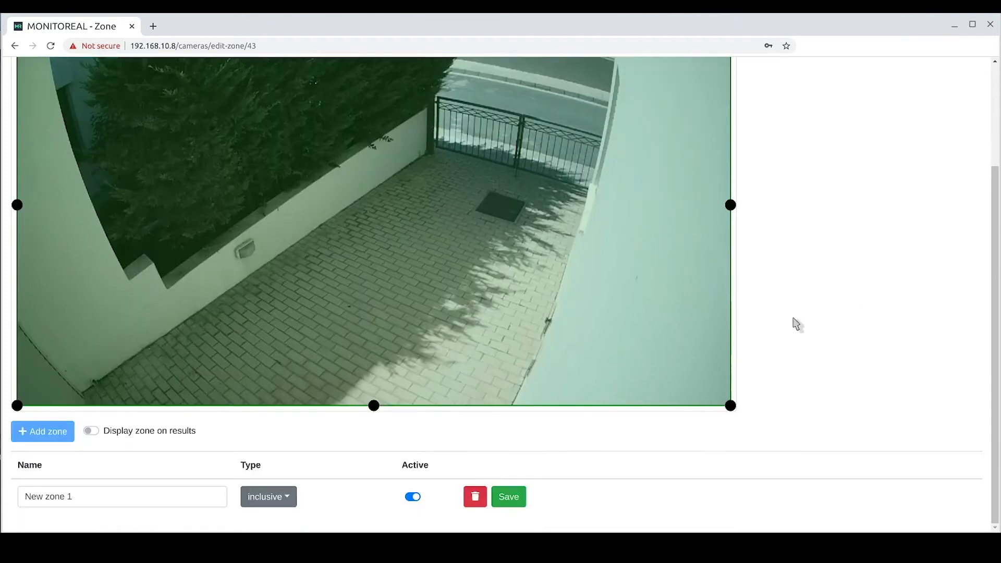
Set the new zone's type to exclusive, name it Garage Street and save it.
{"action": "left_click", "coordinate": [288, 501]}
{"action": "left_click", "coordinate": [283, 479]}
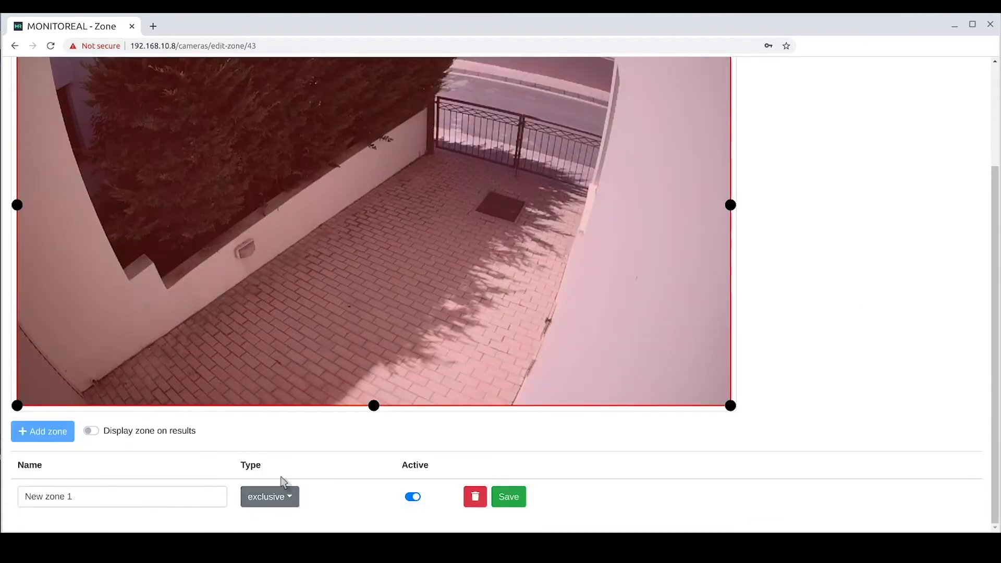
{"action": "left_click", "coordinate": [111, 494]}
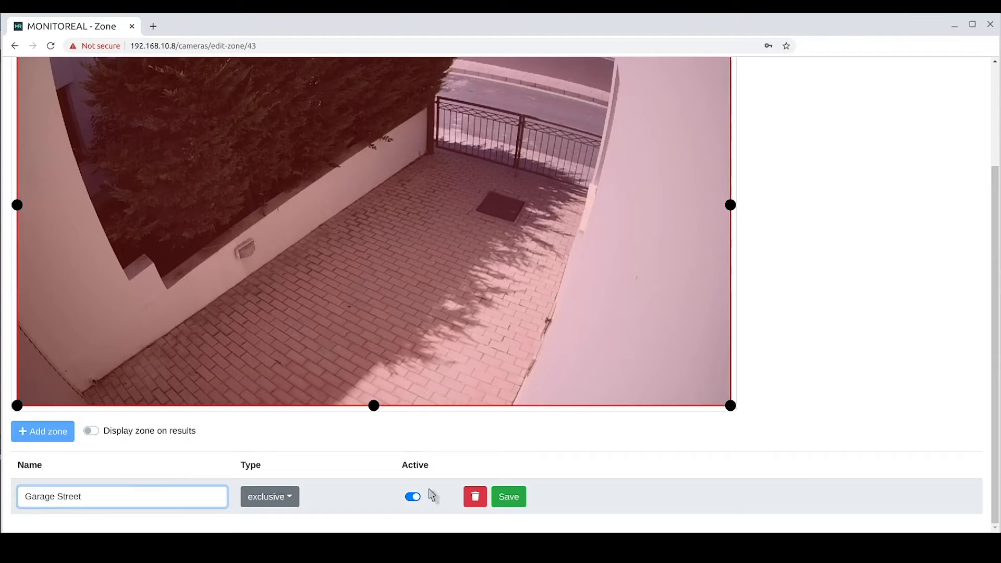
{"action": "left_click", "coordinate": [516, 500]}
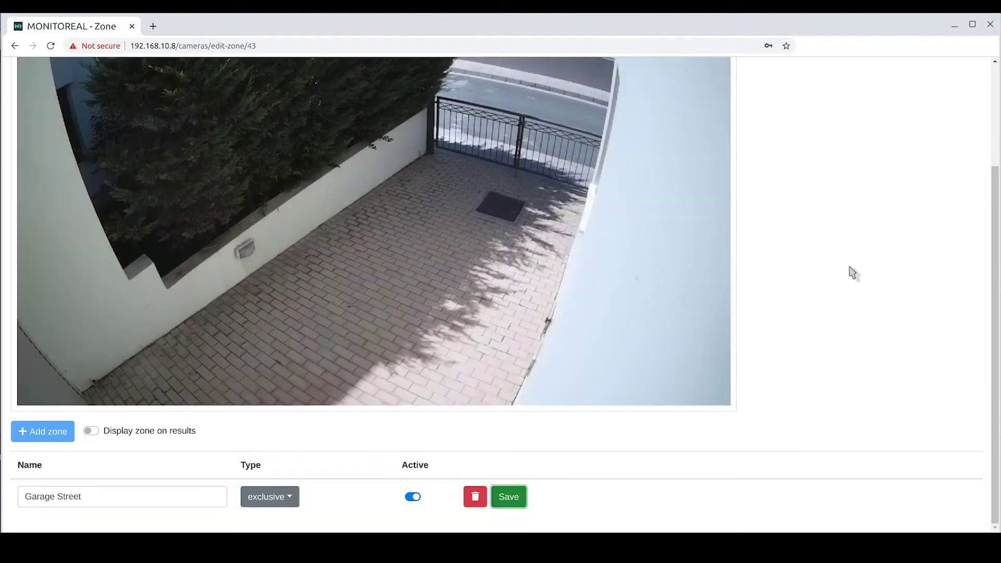
{"action": "left_click", "coordinate": [513, 500]}
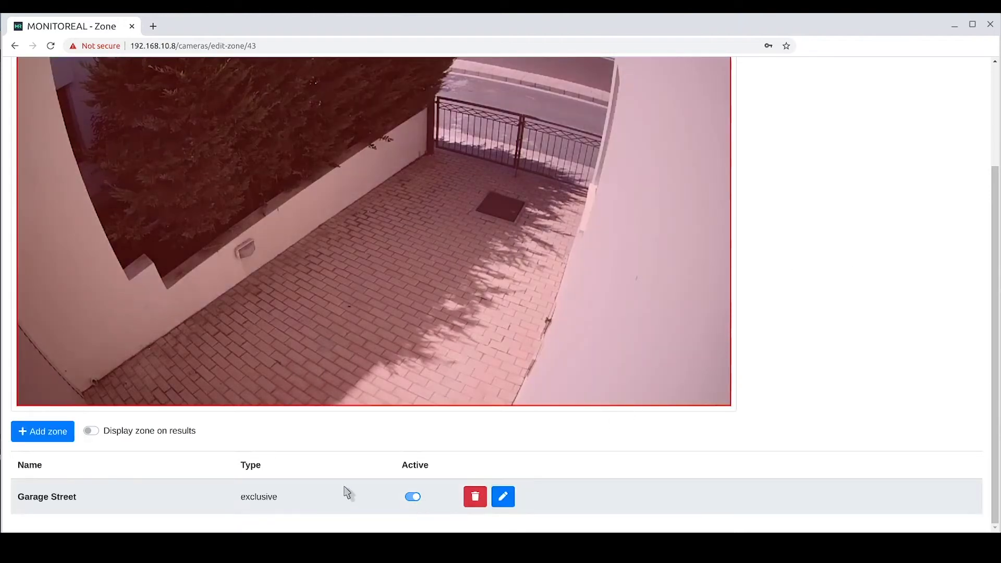
Open the Garage Street zone for editing and pull its right-hand boundary points in along the wall edge beside the gate and street.
{"action": "left_click", "coordinate": [503, 497]}
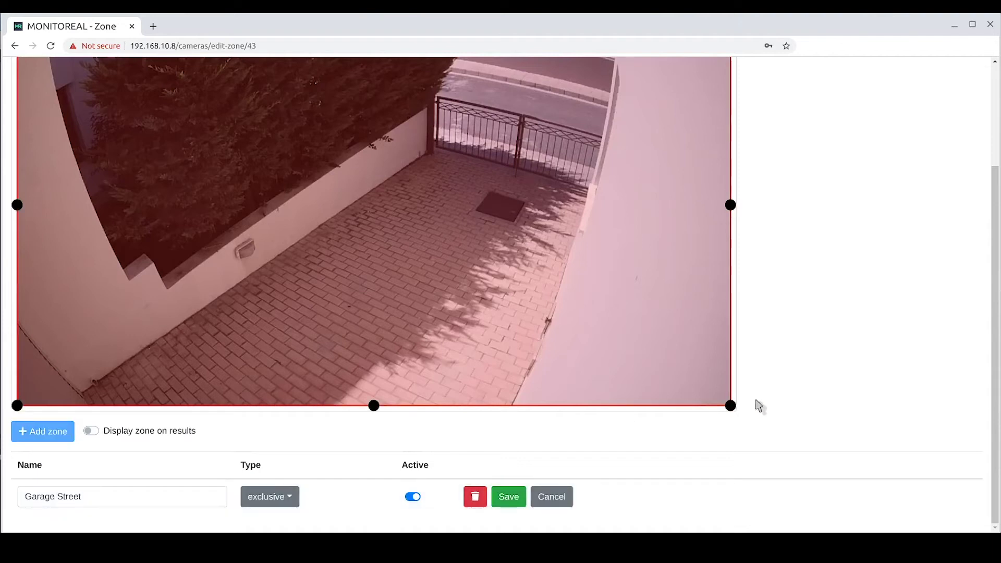
{"action": "left_click_drag", "start_coordinate": [730, 411], "coordinate": [588, 196]}
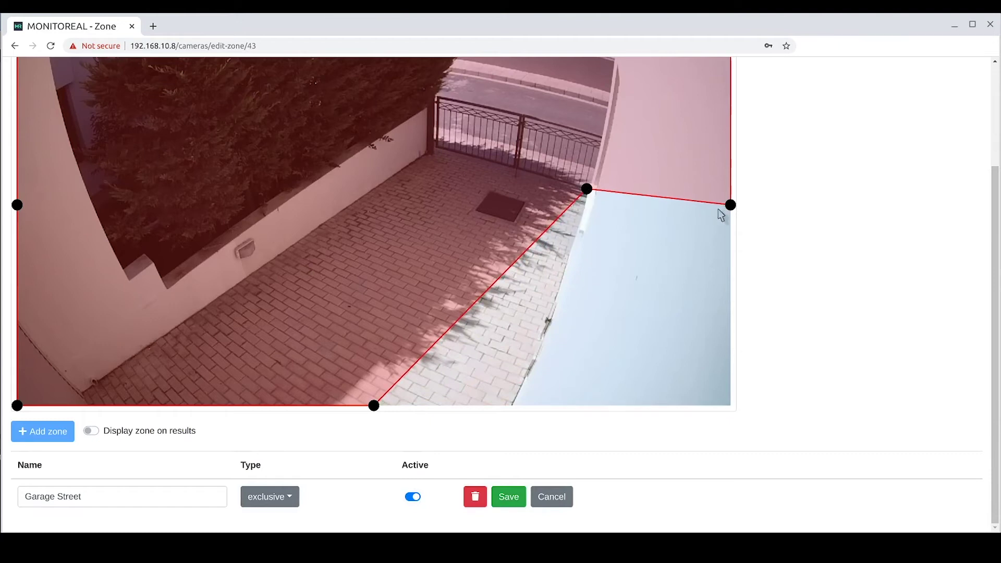
{"action": "left_click_drag", "start_coordinate": [720, 206], "coordinate": [606, 142]}
{"action": "scroll", "coordinate": [656, 137], "scroll_direction": "up", "scroll_amount": 2}
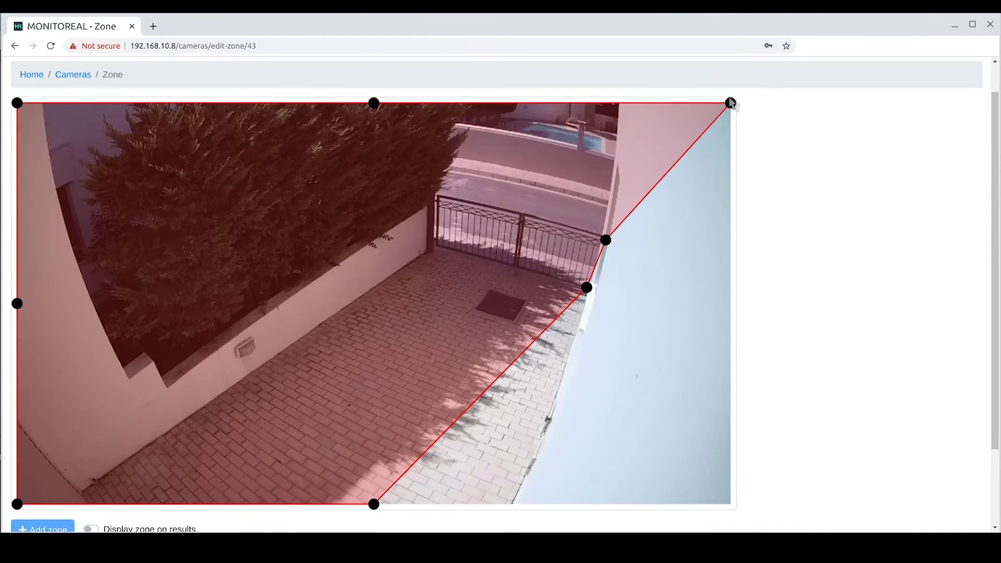
{"action": "left_click_drag", "start_coordinate": [725, 105], "coordinate": [616, 103]}
{"action": "scroll", "coordinate": [468, 316], "scroll_direction": "down", "scroll_amount": 1}
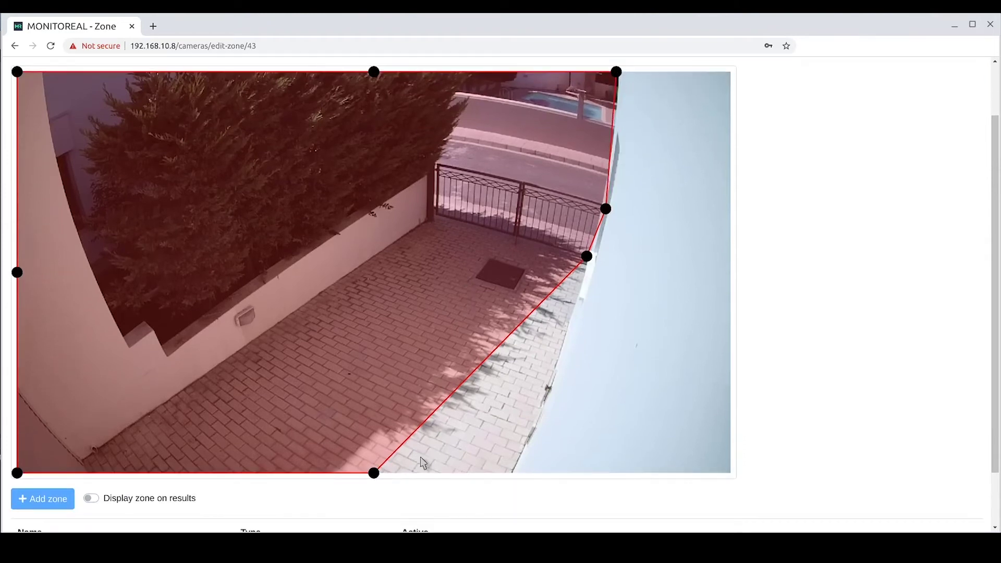
Move the zone's remaining lower, left and upper points inward so it encloses only the gate and the street behind it.
{"action": "left_click_drag", "start_coordinate": [374, 474], "coordinate": [511, 258]}
{"action": "left_click_drag", "start_coordinate": [17, 474], "coordinate": [422, 238]}
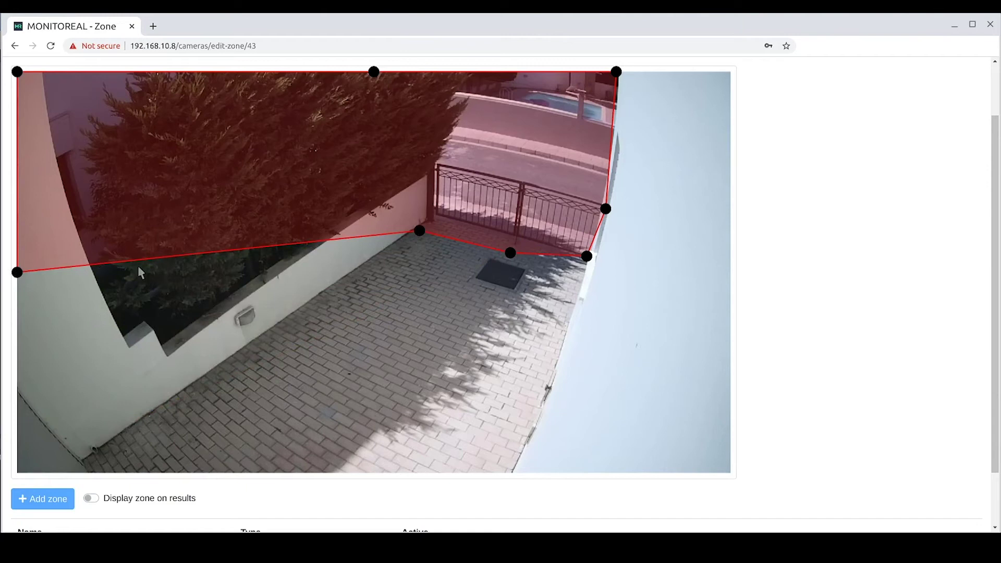
{"action": "left_click_drag", "start_coordinate": [17, 274], "coordinate": [148, 378]}
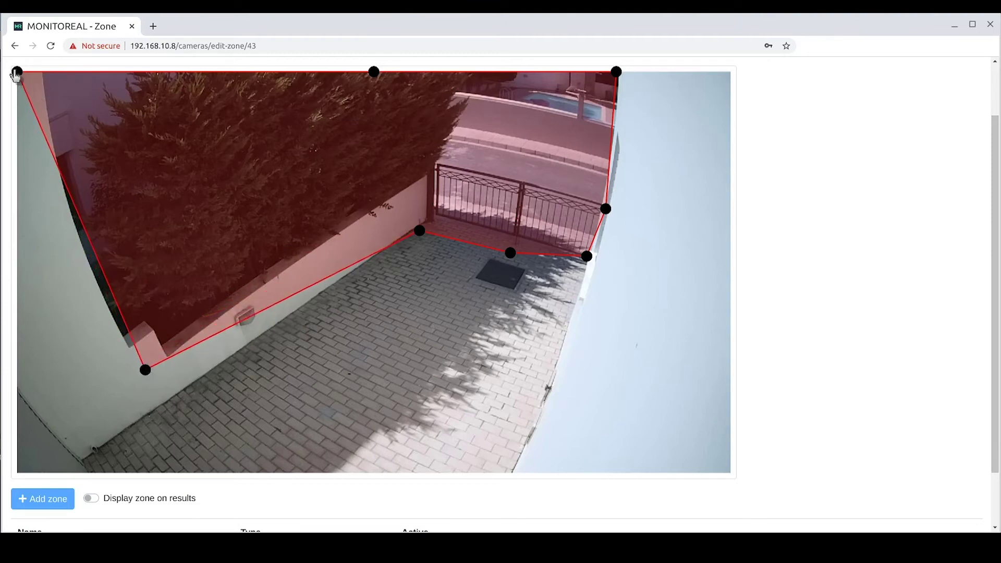
{"action": "left_click_drag", "start_coordinate": [17, 75], "coordinate": [404, 179]}
{"action": "left_click_drag", "start_coordinate": [375, 78], "coordinate": [448, 78]}
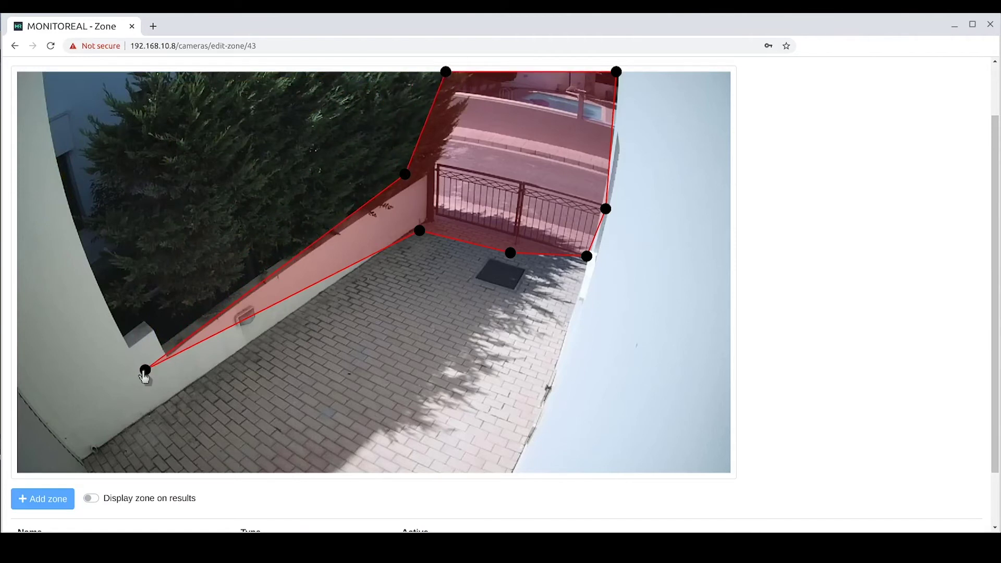
{"action": "left_click_drag", "start_coordinate": [145, 370], "coordinate": [407, 213]}
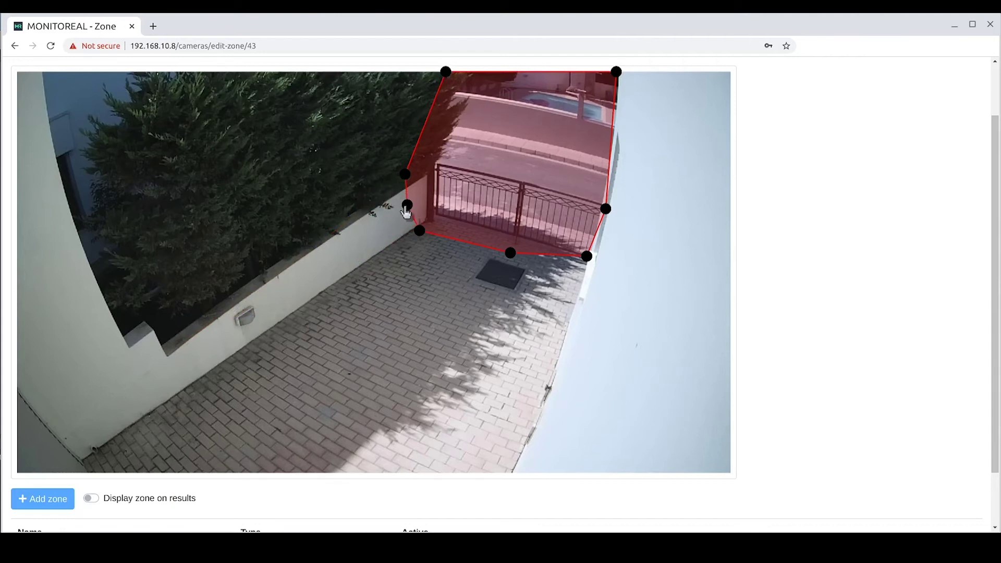
Fine-tune the zone's lower boundary points so the edge follows the base of the gate.
{"action": "left_click_drag", "start_coordinate": [586, 259], "coordinate": [586, 274]}
{"action": "left_click_drag", "start_coordinate": [422, 236], "coordinate": [418, 230]}
{"action": "left_click_drag", "start_coordinate": [512, 256], "coordinate": [509, 254]}
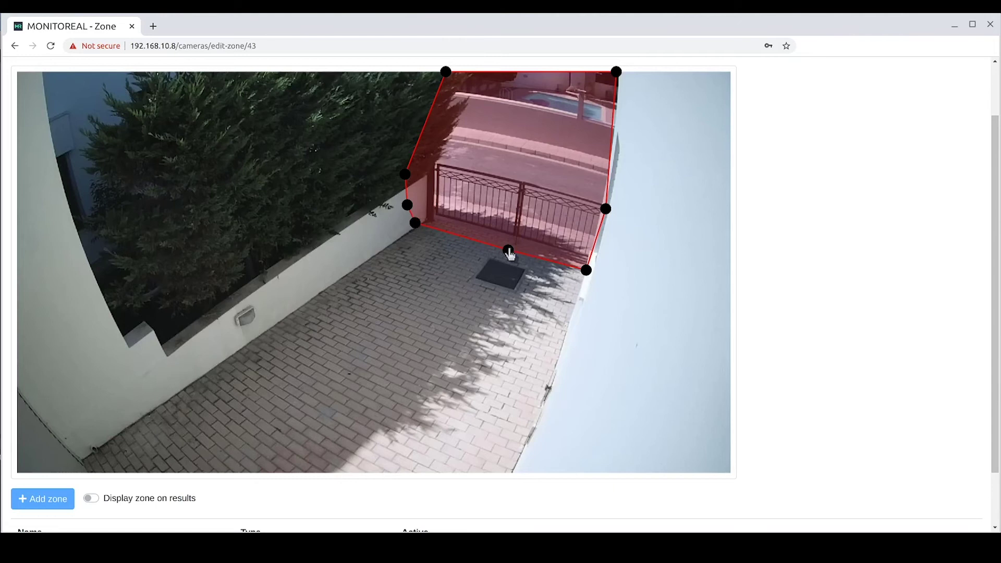
Turn on displaying the zone on results and save the Garage Street zone.
{"action": "scroll", "coordinate": [787, 298], "scroll_direction": "down", "scroll_amount": 2}
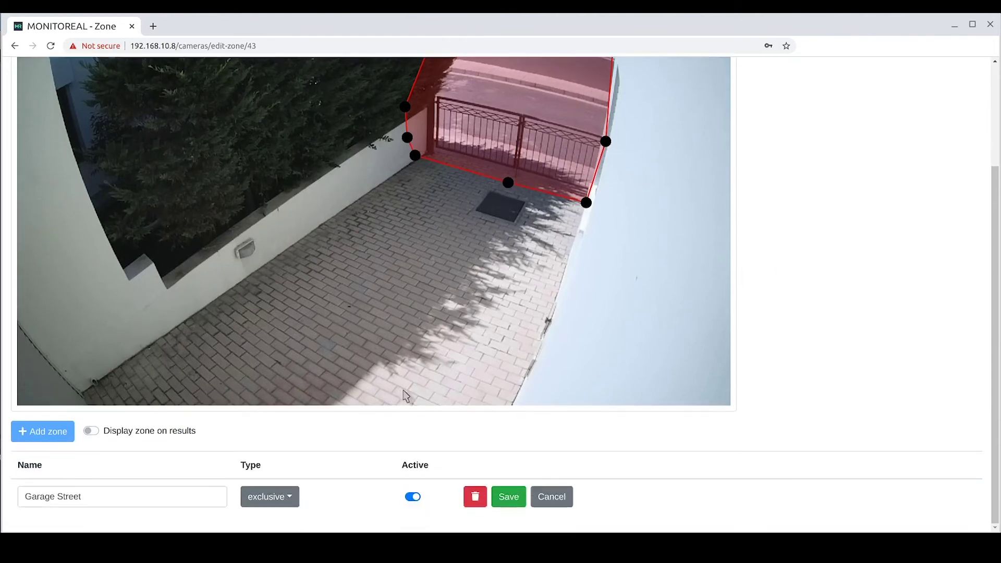
{"action": "left_click", "coordinate": [96, 436]}
{"action": "left_click", "coordinate": [508, 497]}
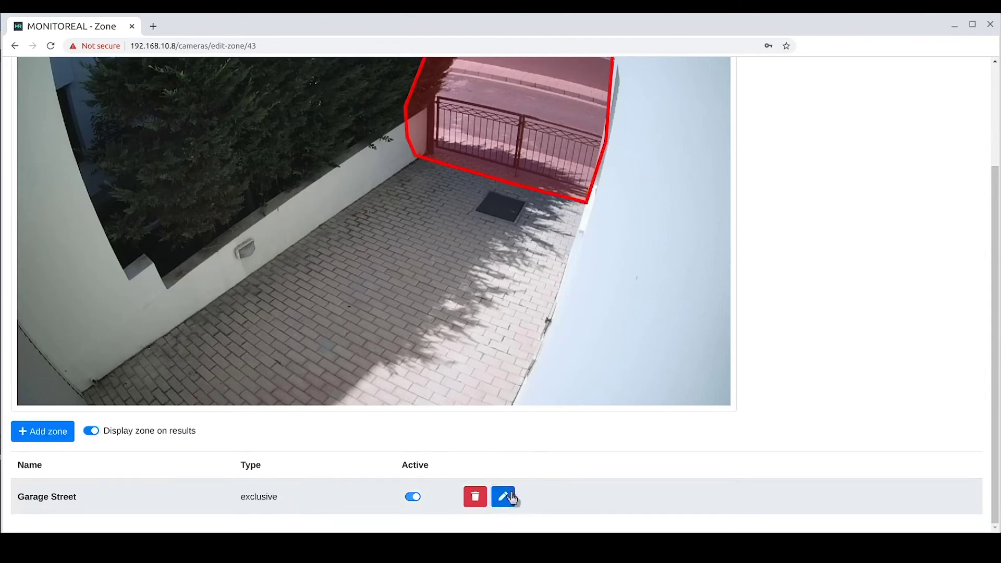
Return to the cameras page, add "Front Gate" before the existing name of the camera at 192.168.10.1 and save its settings.
{"action": "scroll", "coordinate": [827, 233], "scroll_direction": "up", "scroll_amount": 3}
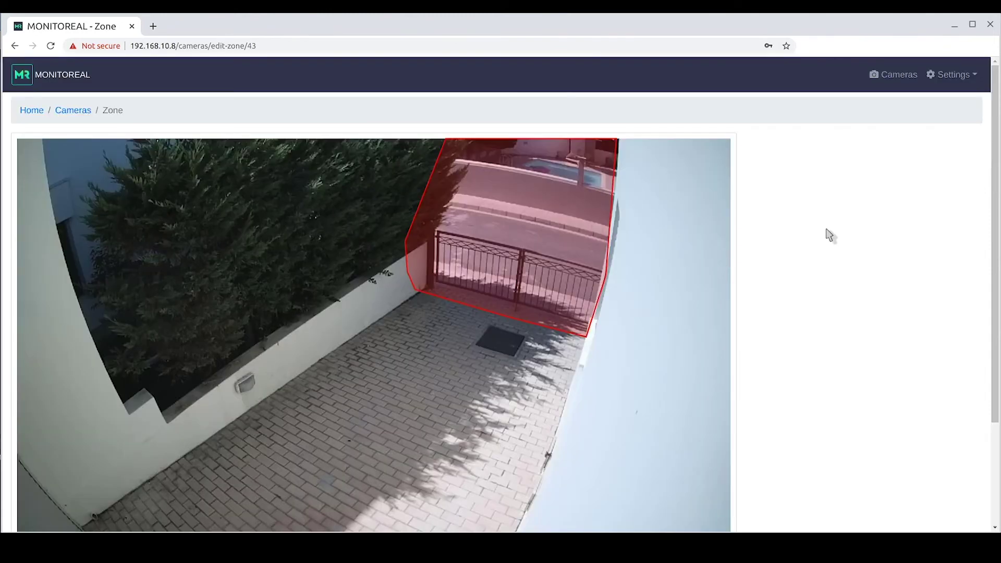
{"action": "left_click", "coordinate": [895, 76]}
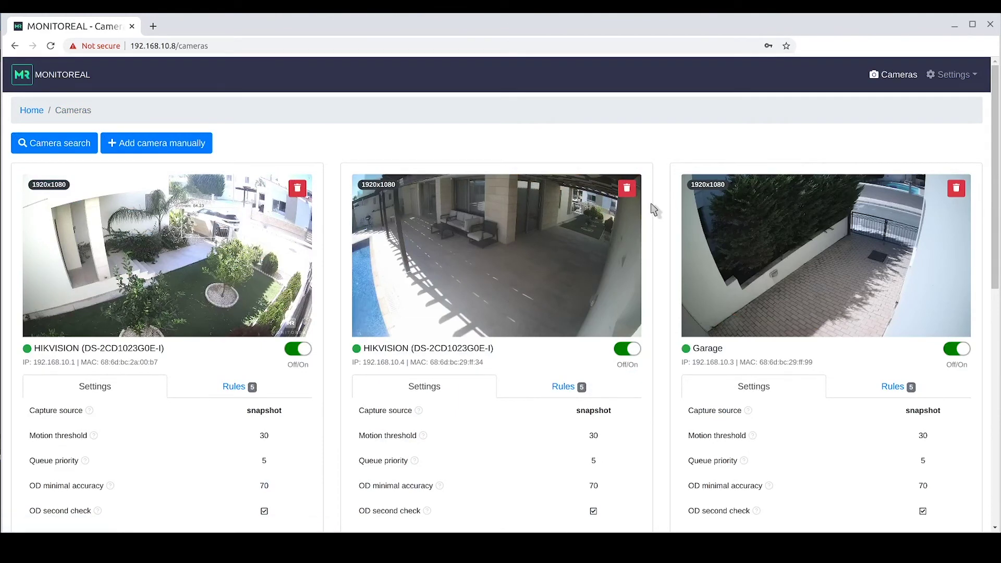
{"action": "scroll", "coordinate": [654, 210], "scroll_direction": "down", "scroll_amount": 1}
{"action": "scroll", "coordinate": [655, 210], "scroll_direction": "down", "scroll_amount": 2}
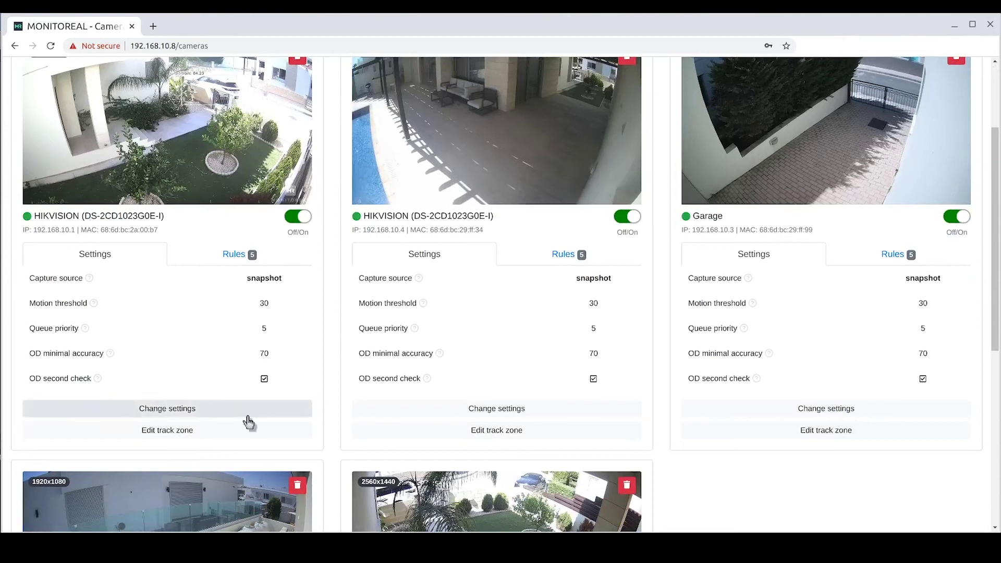
{"action": "left_click", "coordinate": [198, 409]}
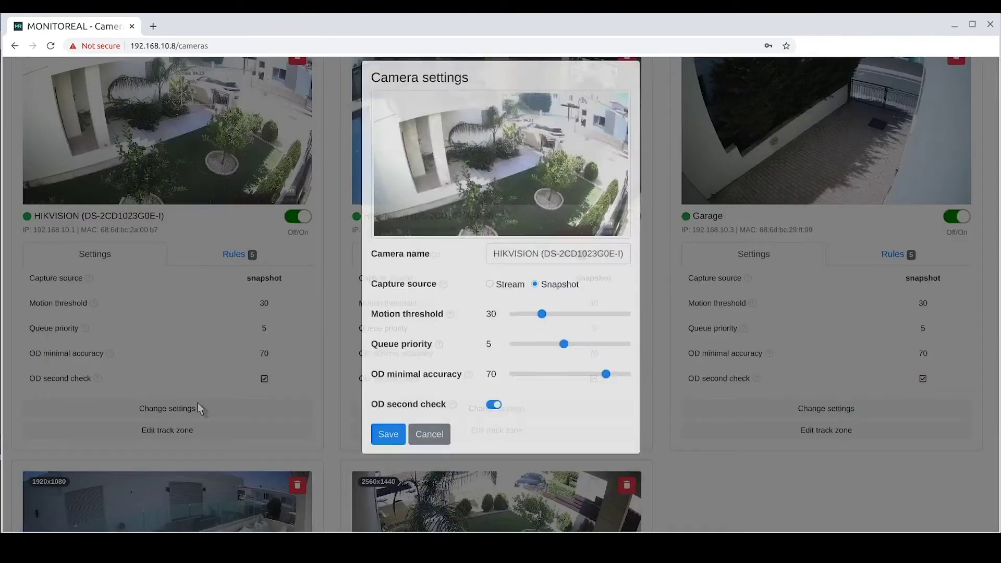
{"action": "left_click", "coordinate": [495, 267]}
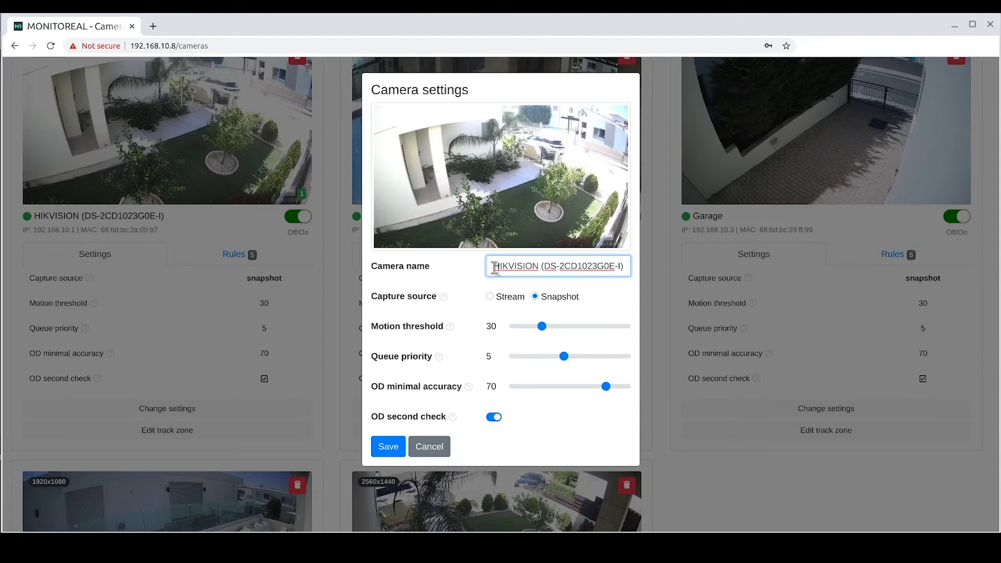
{"action": "type", "text": "Front"}
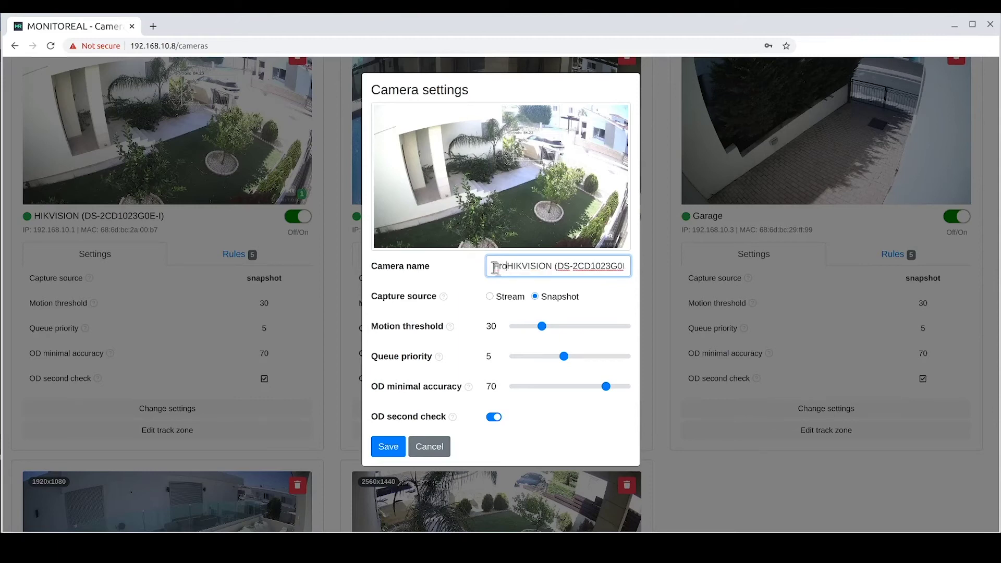
{"action": "type", "text": " Gate"}
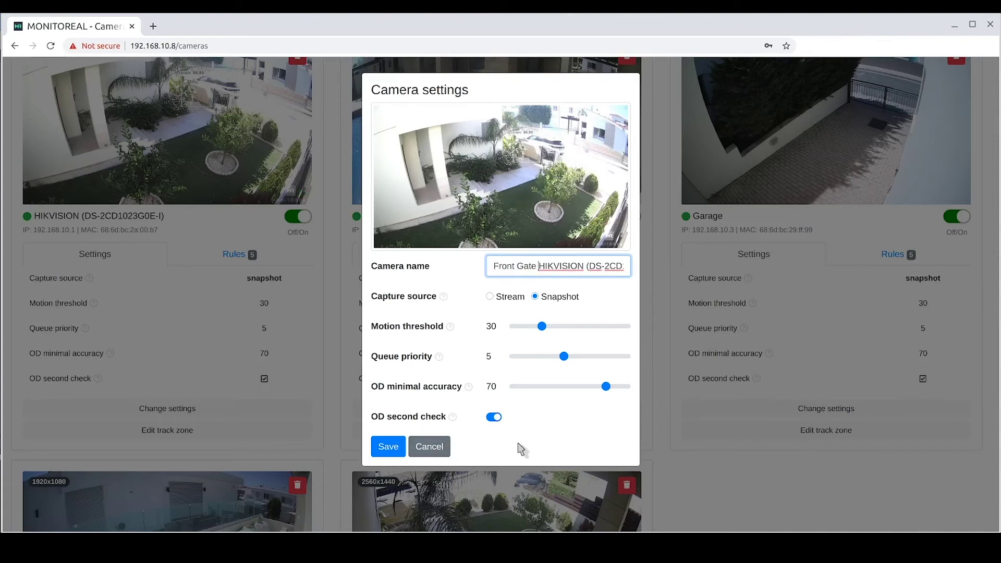
{"action": "left_click", "coordinate": [393, 449]}
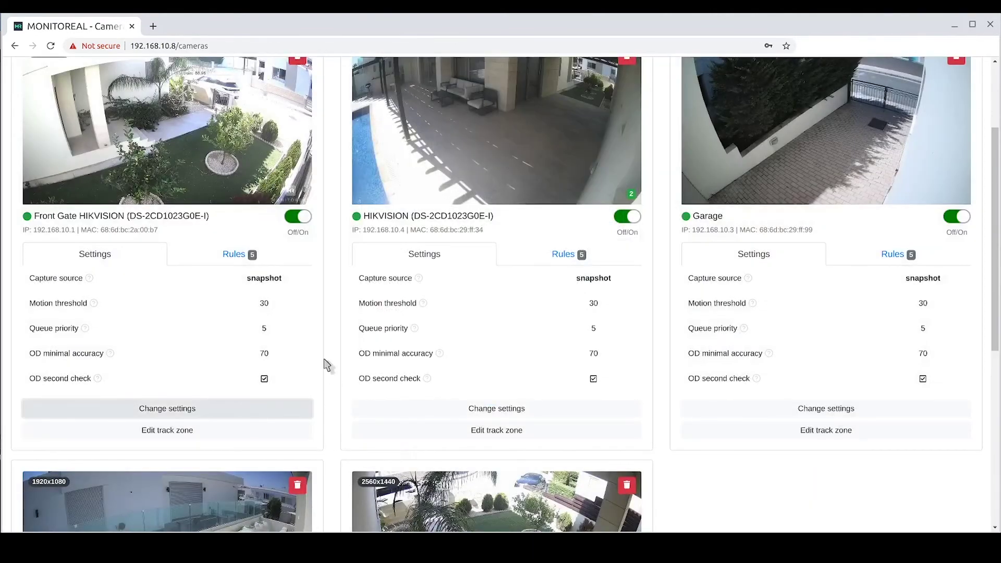
Start a new rule for the Front Gate camera with Dog as the object.
{"action": "left_click", "coordinate": [215, 253]}
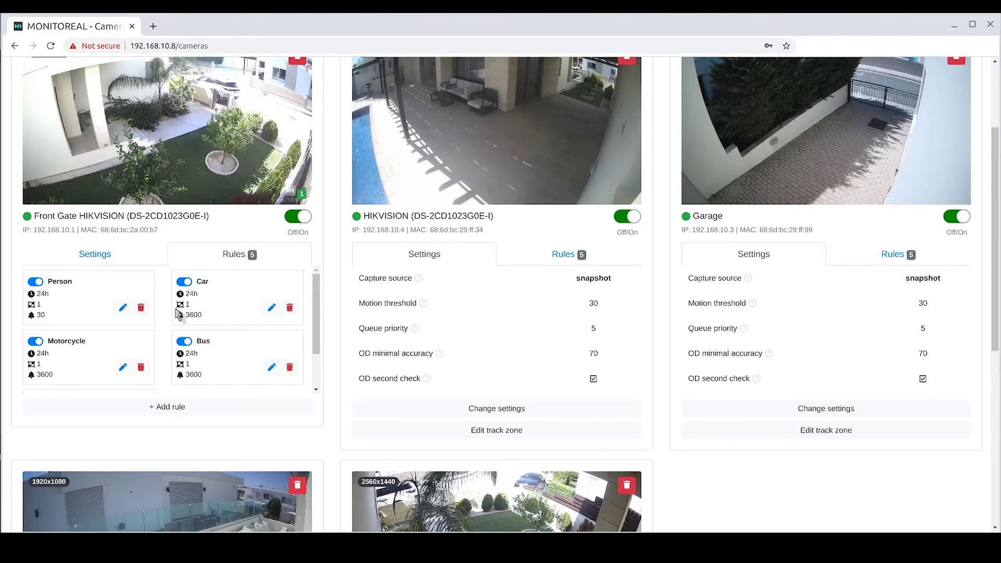
{"action": "scroll", "coordinate": [179, 315], "scroll_direction": "down", "scroll_amount": 2}
{"action": "left_click", "coordinate": [179, 410]}
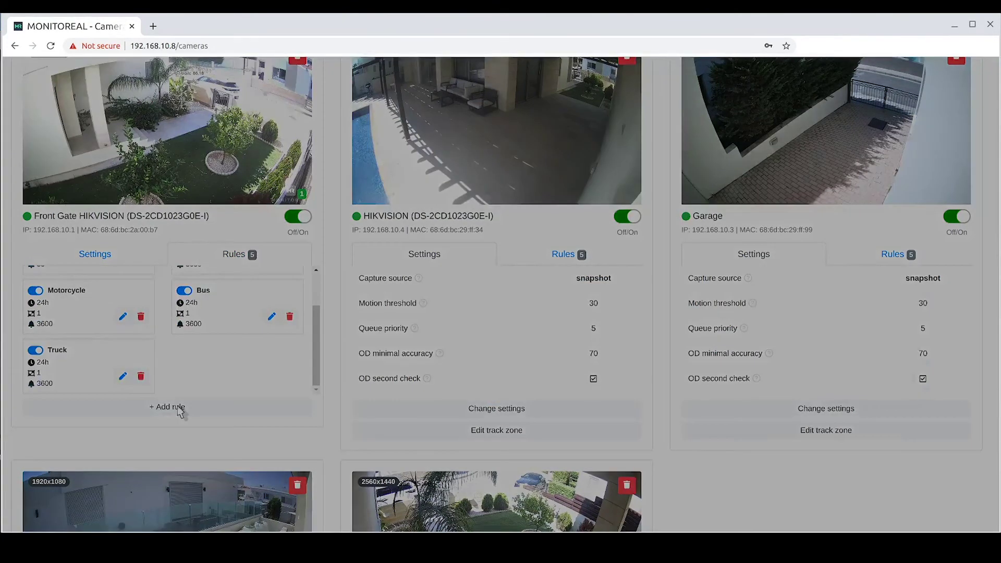
{"action": "left_click", "coordinate": [630, 283]}
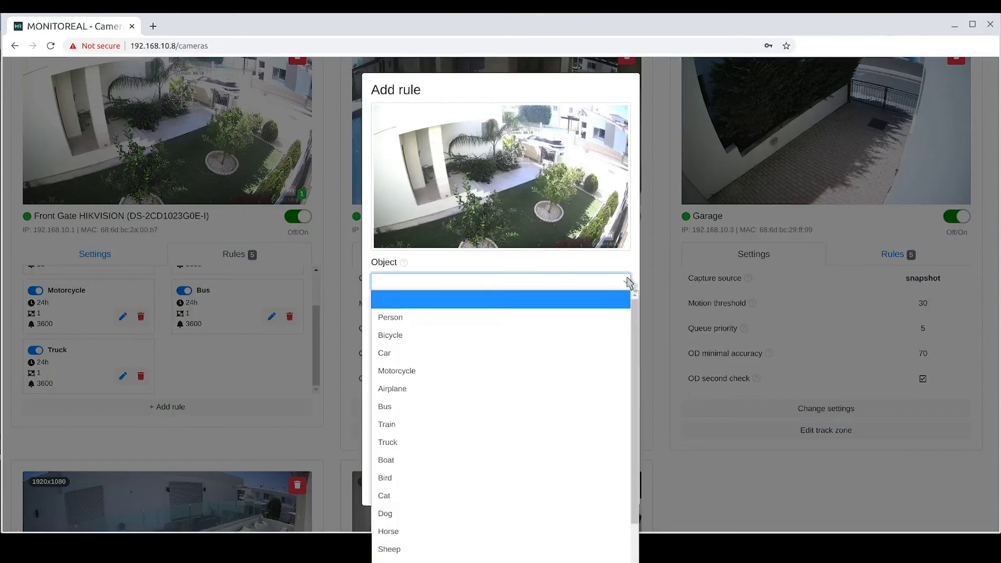
{"action": "scroll", "coordinate": [513, 412], "scroll_direction": "down", "scroll_amount": 1}
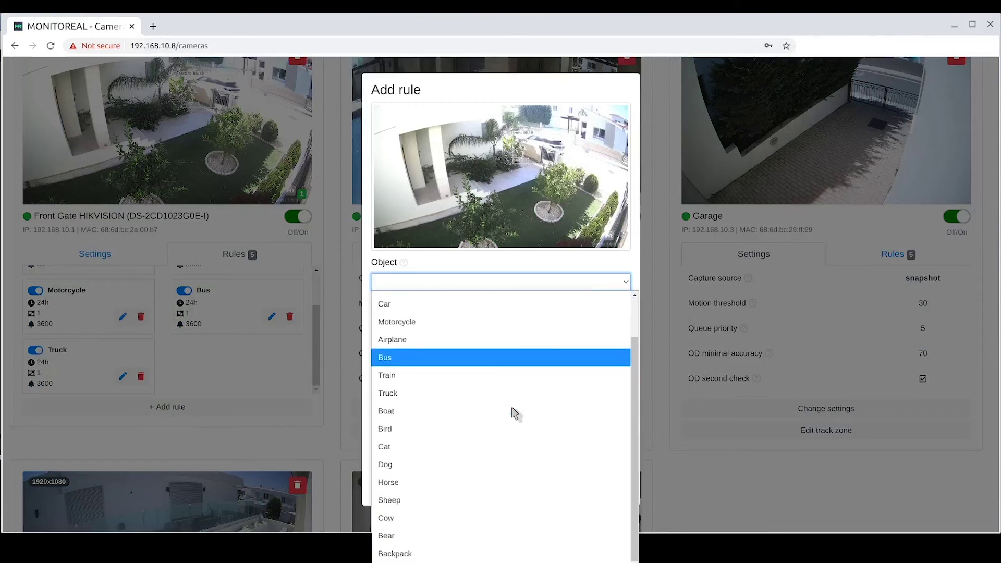
{"action": "left_click", "coordinate": [475, 465]}
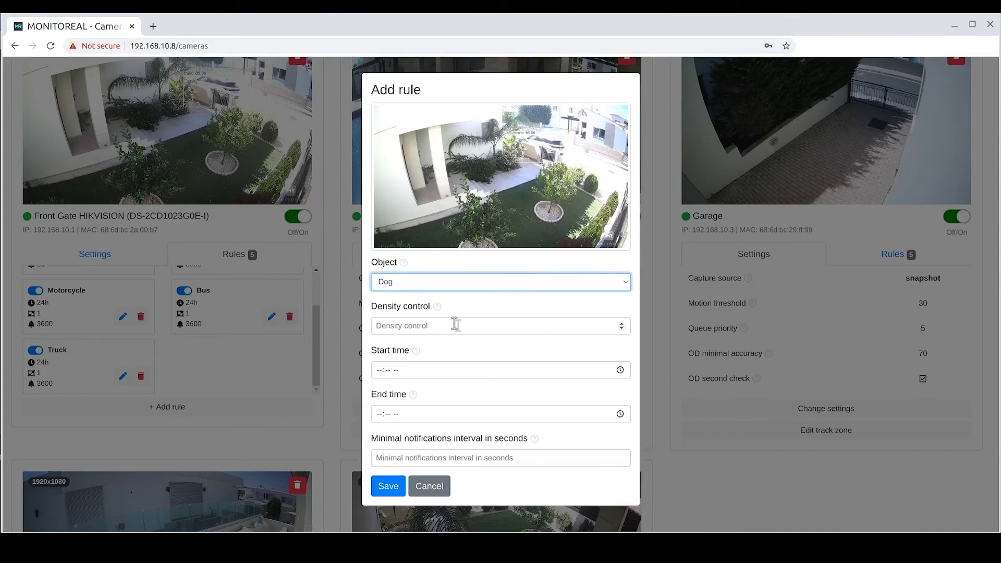
Set the Dog rule's density control to 1 and minimal notifications interval to 35 seconds, save it and return to the camera's settings.
{"action": "left_click", "coordinate": [623, 324]}
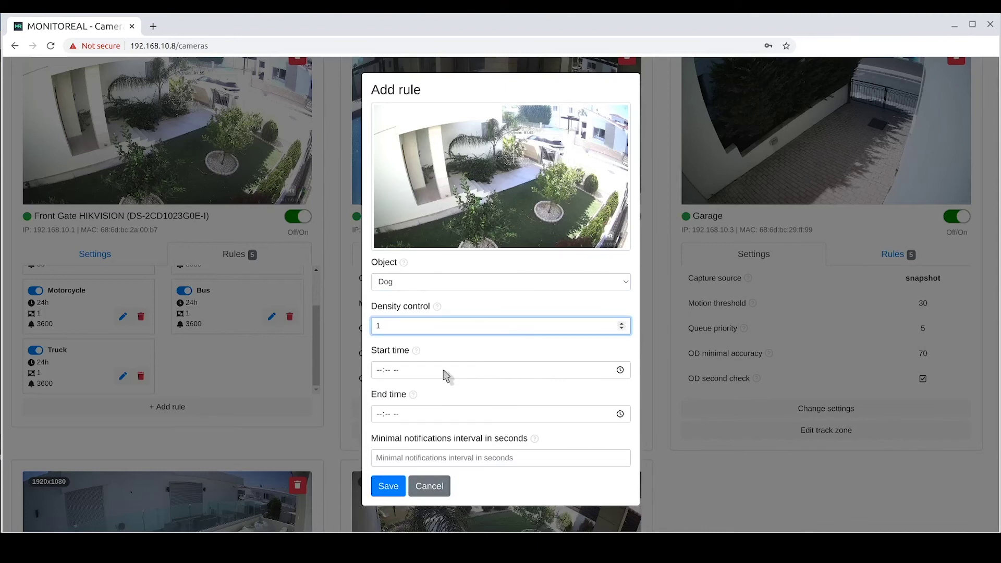
{"action": "left_click", "coordinate": [480, 458]}
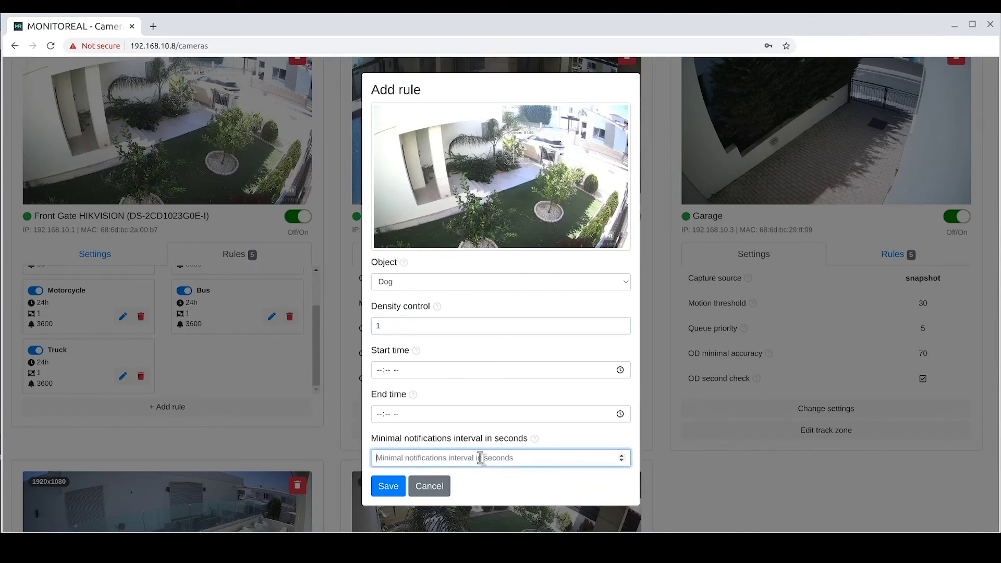
{"action": "type", "text": "35"}
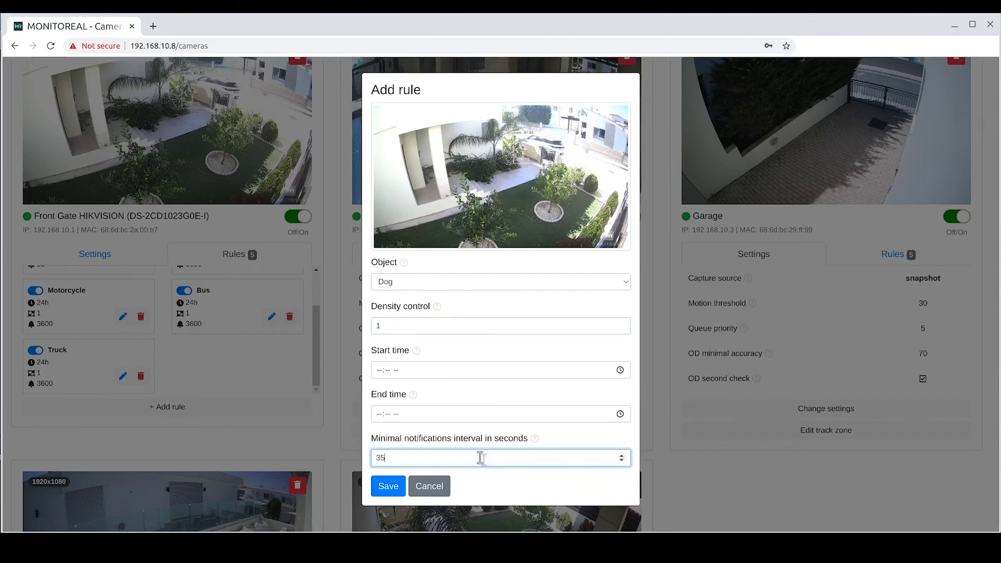
{"action": "left_click", "coordinate": [388, 486]}
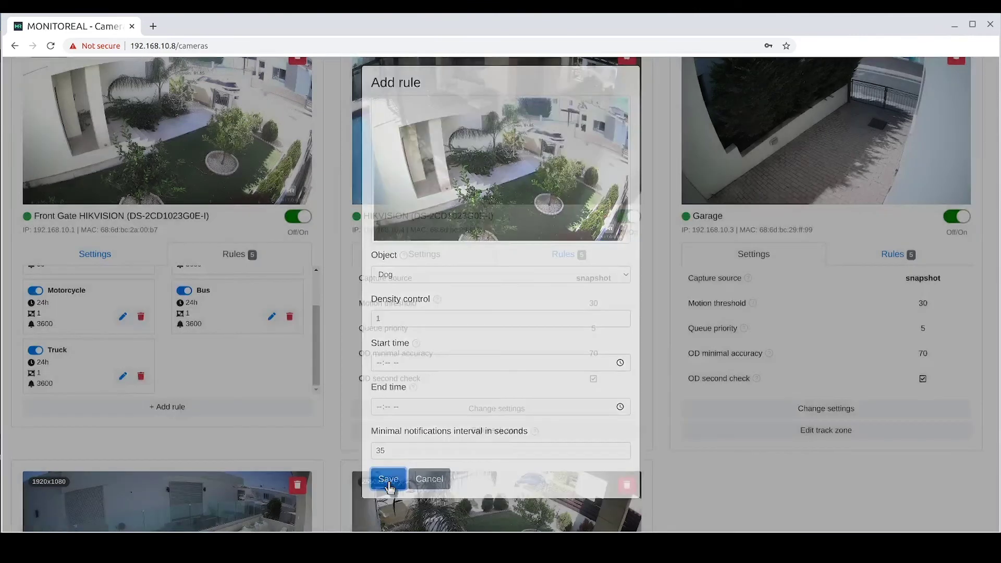
{"action": "left_click", "coordinate": [128, 261]}
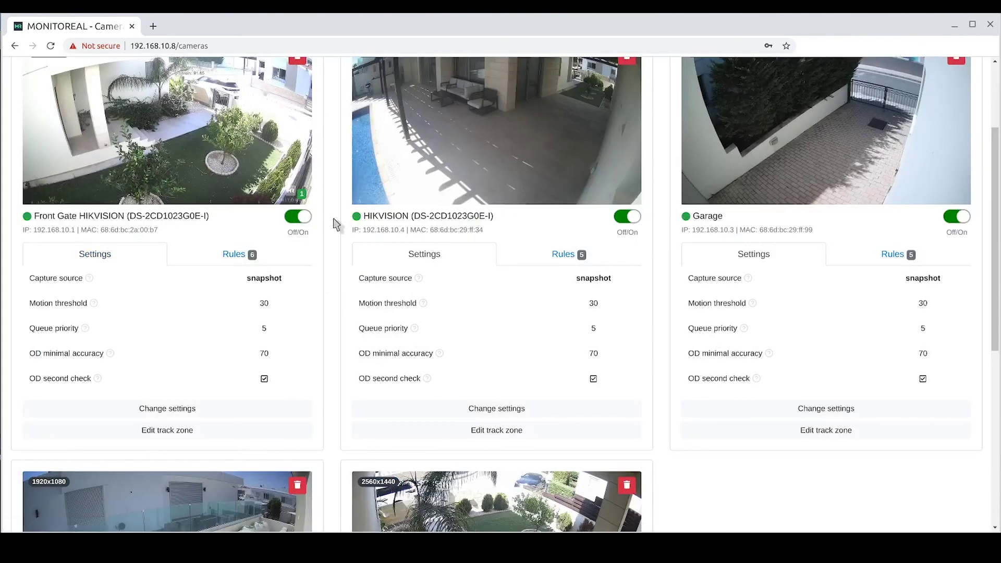
{"action": "scroll", "coordinate": [336, 224], "scroll_direction": "up", "scroll_amount": 3}
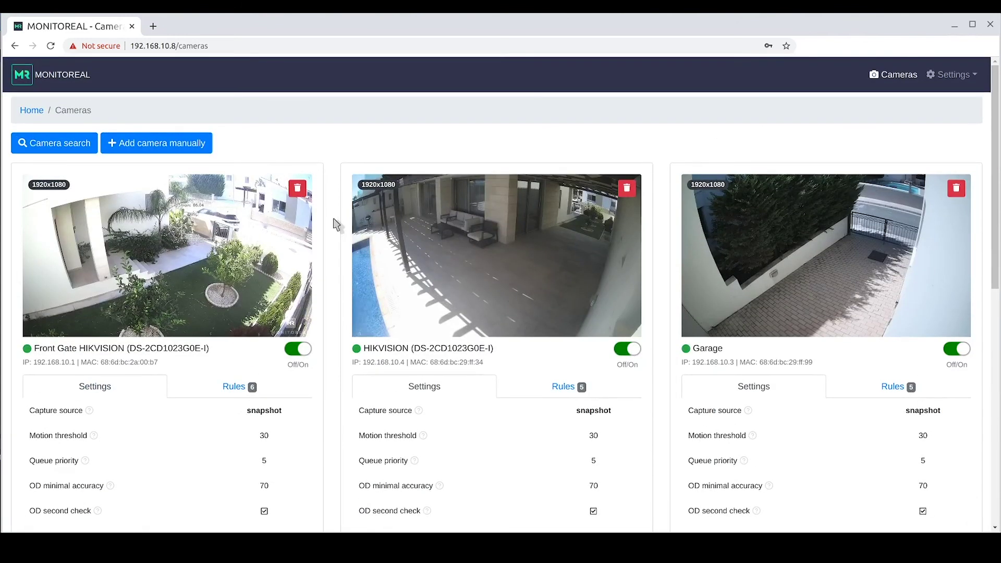
{"action": "scroll", "coordinate": [335, 224], "scroll_direction": "down", "scroll_amount": 7}
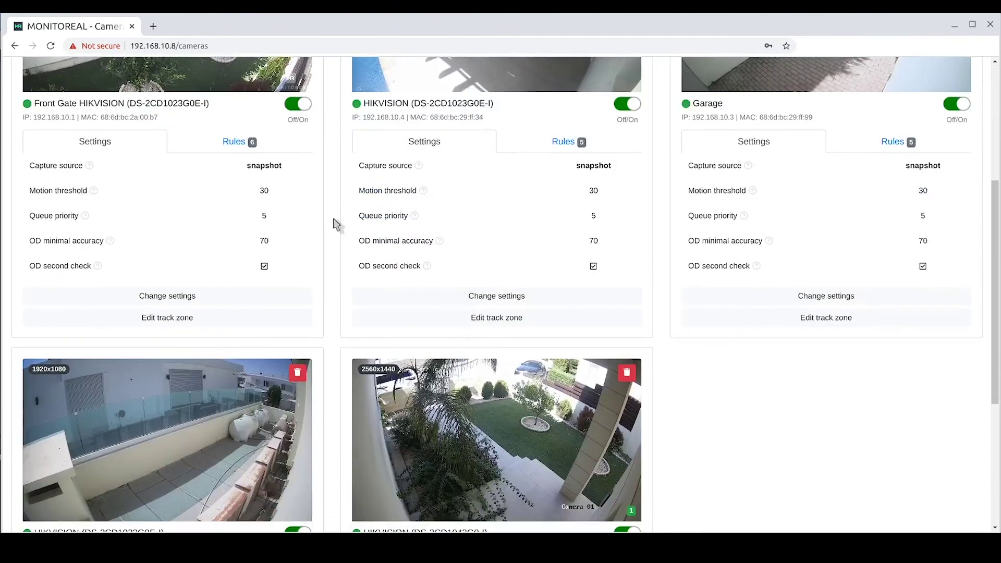
{"action": "scroll", "coordinate": [336, 225], "scroll_direction": "down", "scroll_amount": 3}
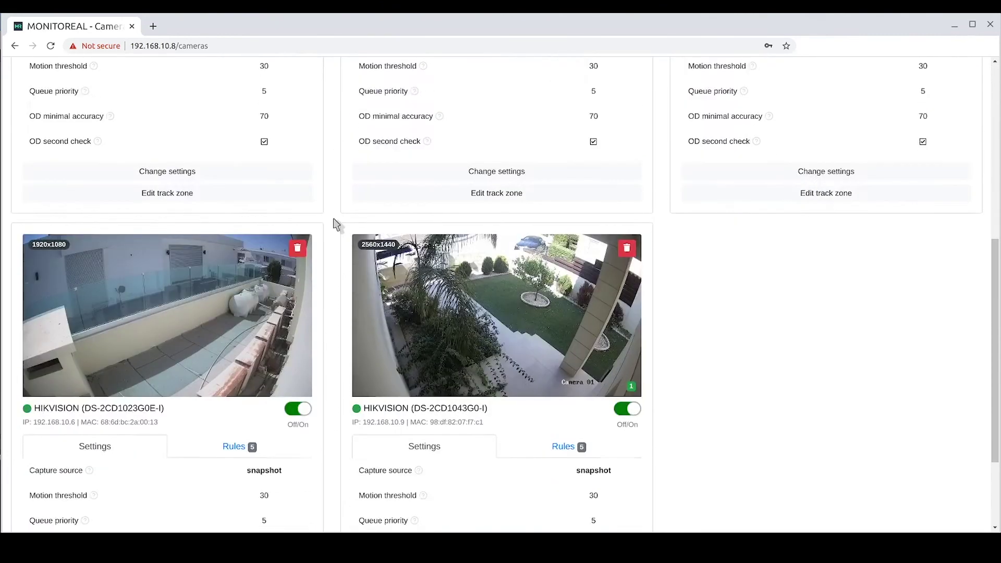
{"action": "scroll", "coordinate": [336, 224], "scroll_direction": "up", "scroll_amount": 10}
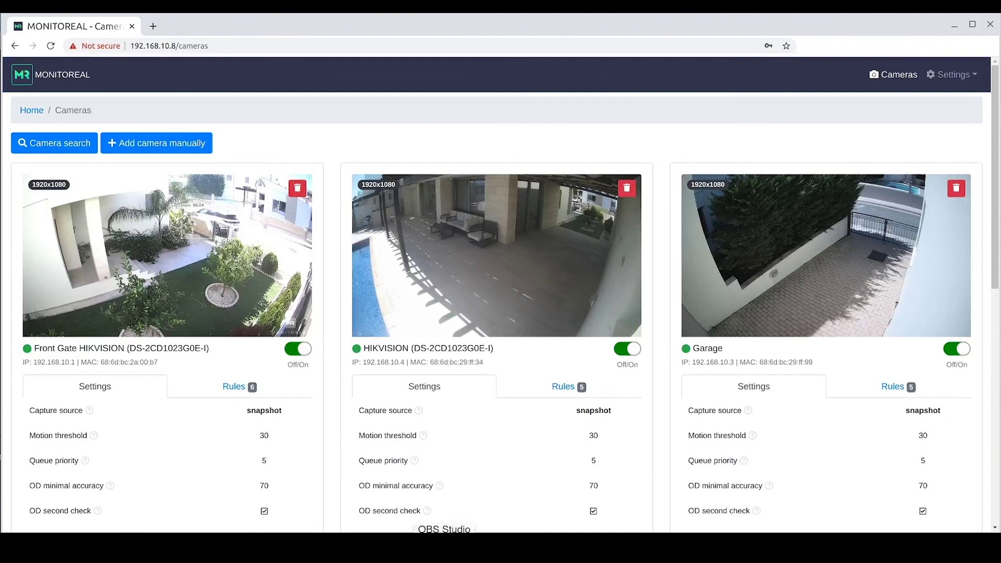
Check the Ethernet and WiFi configuration in the network settings and return to the cameras page.
{"action": "left_click", "coordinate": [960, 89]}
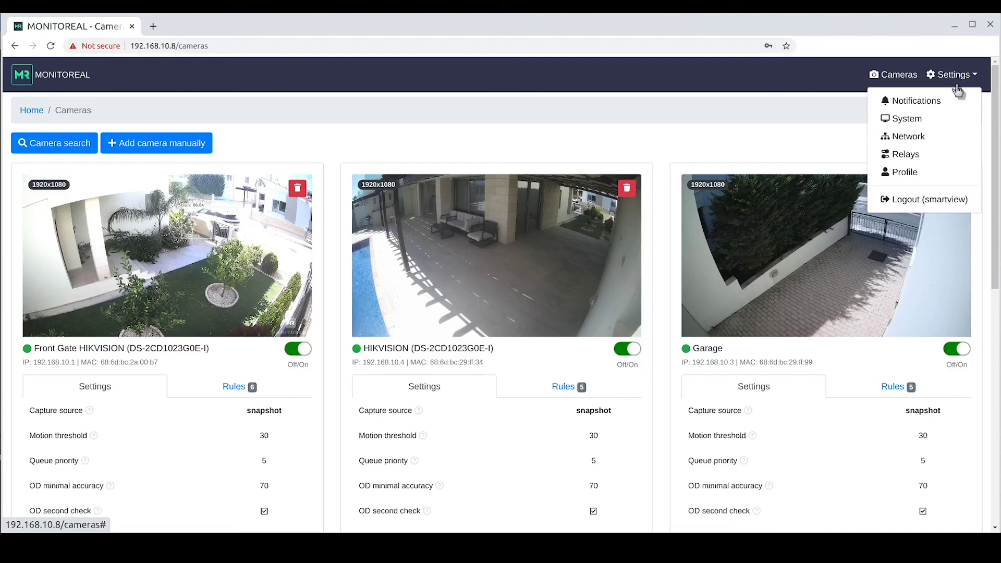
{"action": "left_click", "coordinate": [925, 138]}
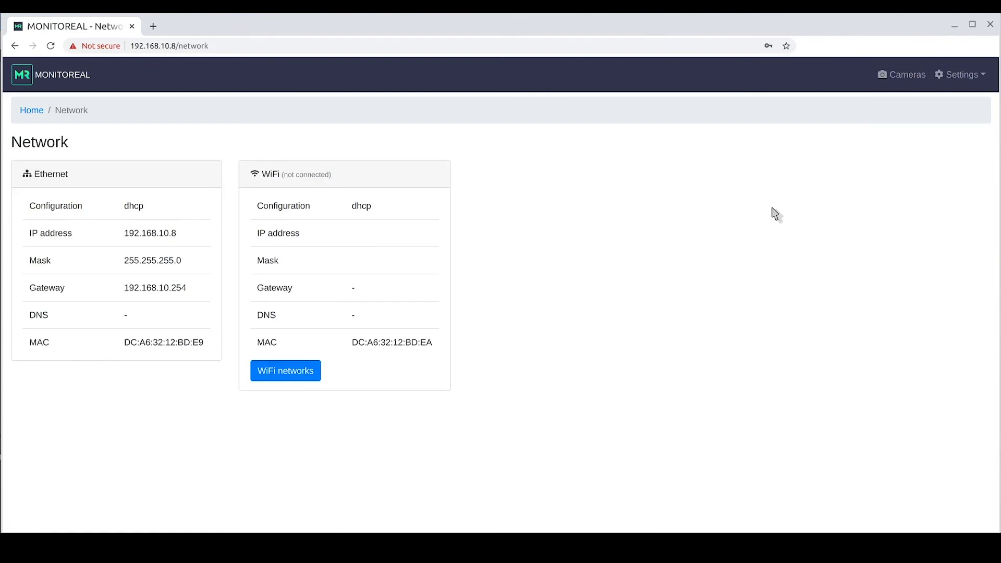
{"action": "left_click", "coordinate": [975, 74]}
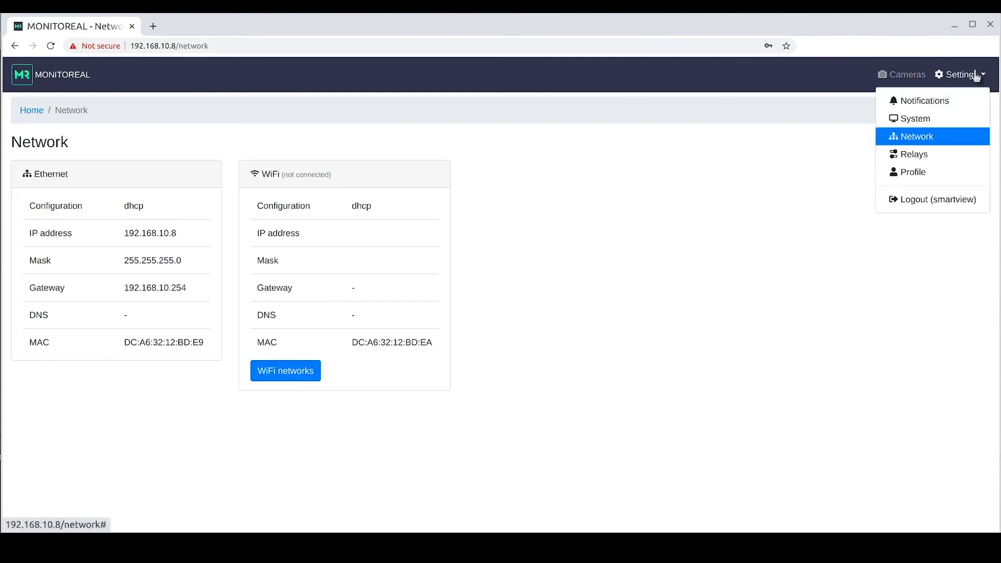
{"action": "left_click", "coordinate": [910, 75]}
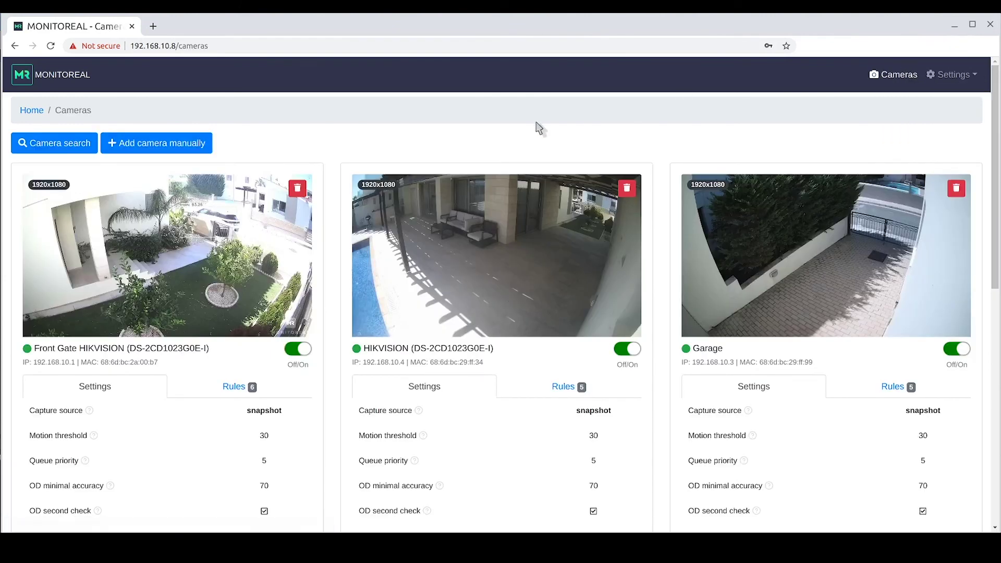